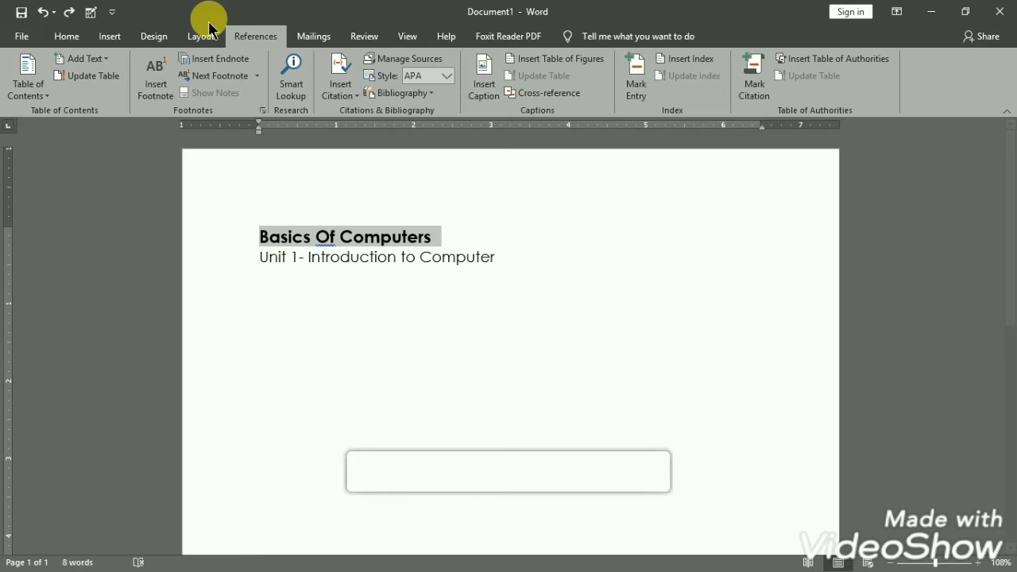
# Assign "Basics Of Computers" to table of contents Level 1 and "Unit 1- Introduction to Computer" to Level 2.
pyautogui.click(98, 60)
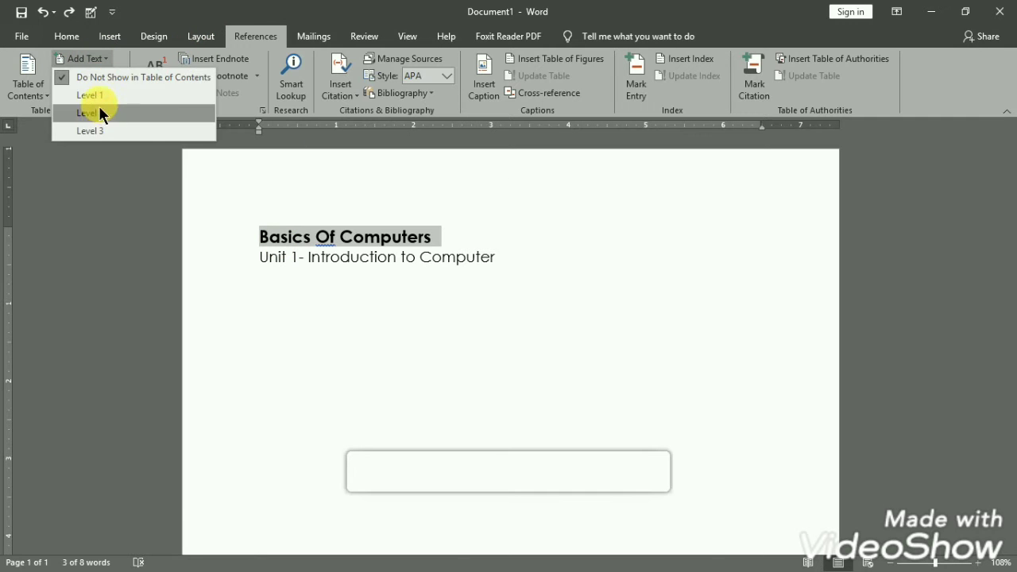
pyautogui.click(100, 95)
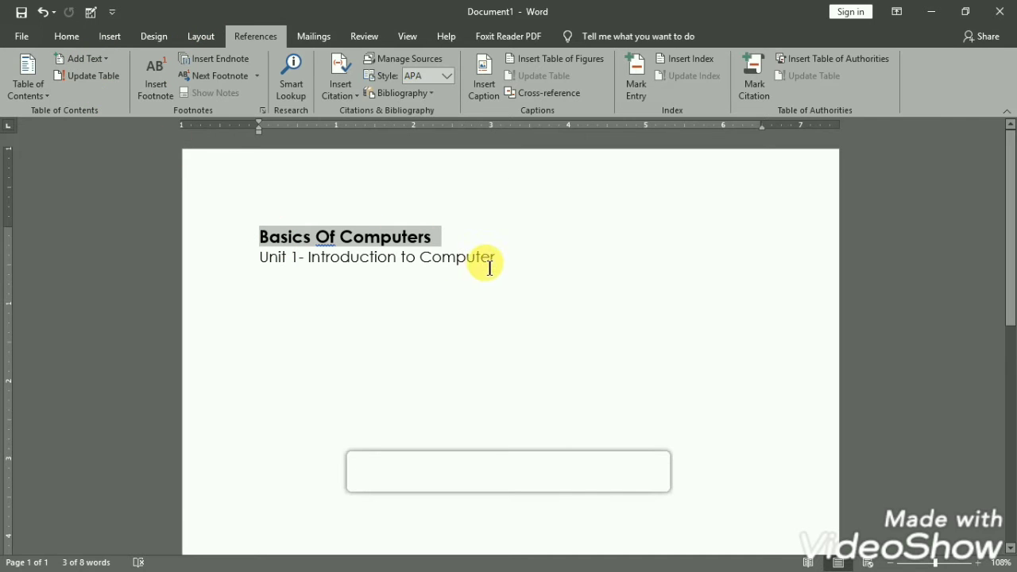
pyautogui.moveTo(517, 267); pyautogui.dragTo(268, 268)
pyautogui.click(93, 58)
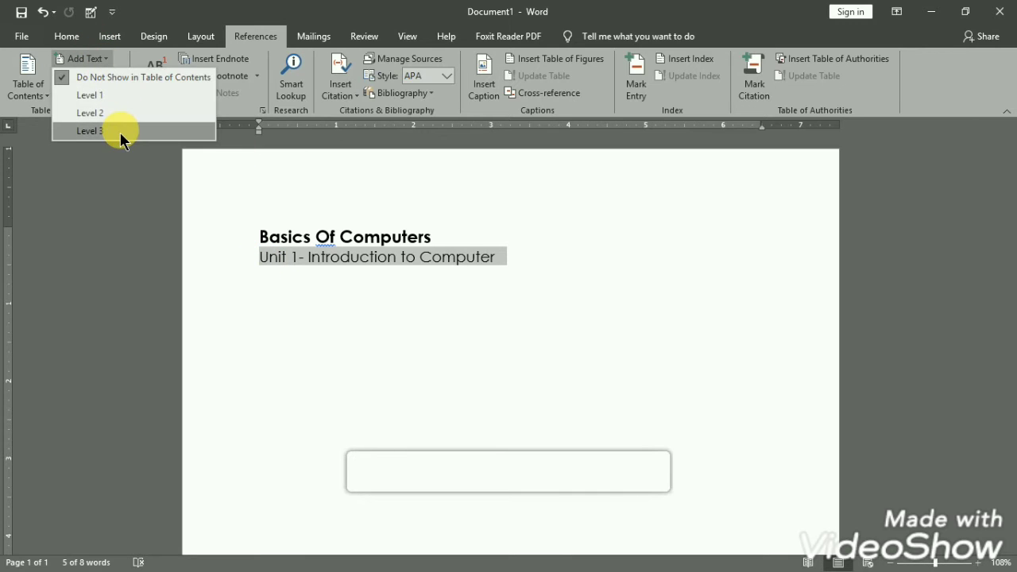
pyautogui.click(118, 114)
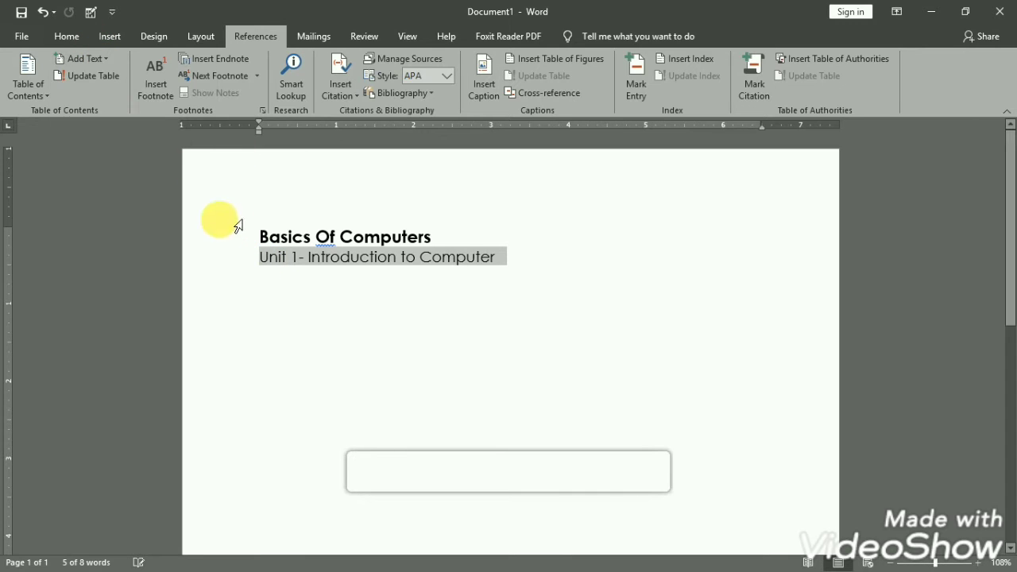
pyautogui.click(108, 63)
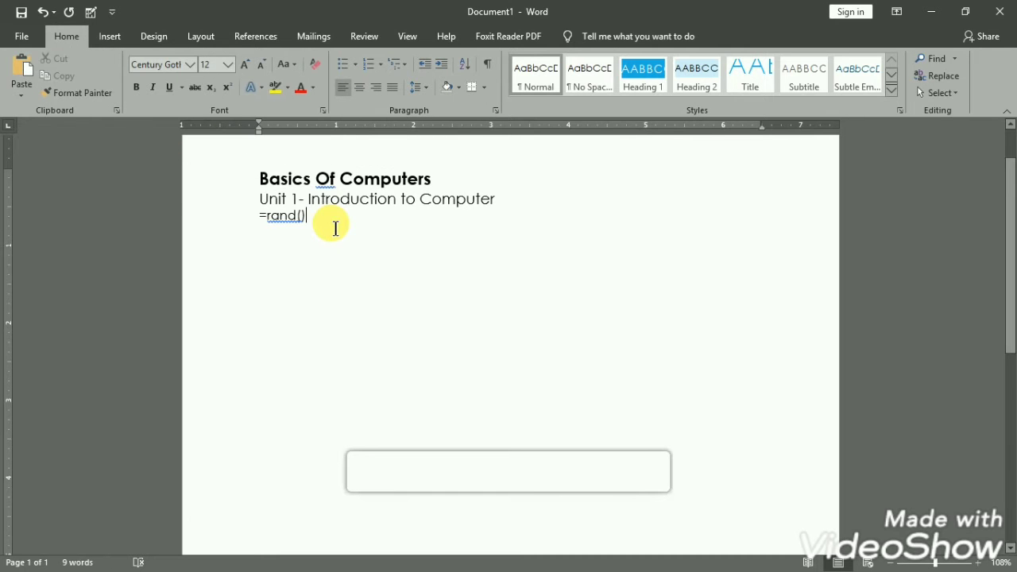
# Generate sample paragraphs below the Unit 1 line with =rand().
pyautogui.press('alt')
pyautogui.press('alt')
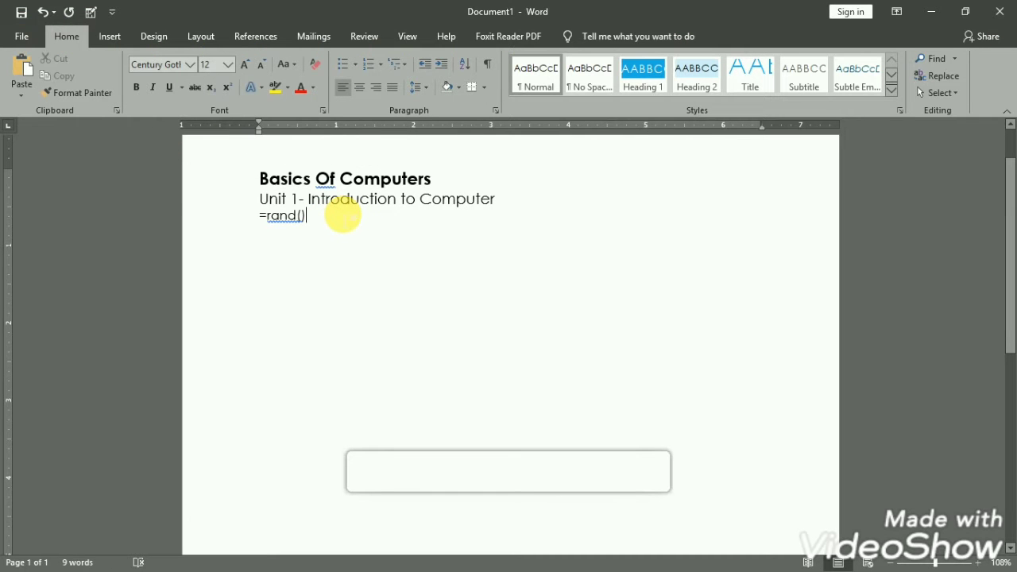
pyautogui.press('Return')
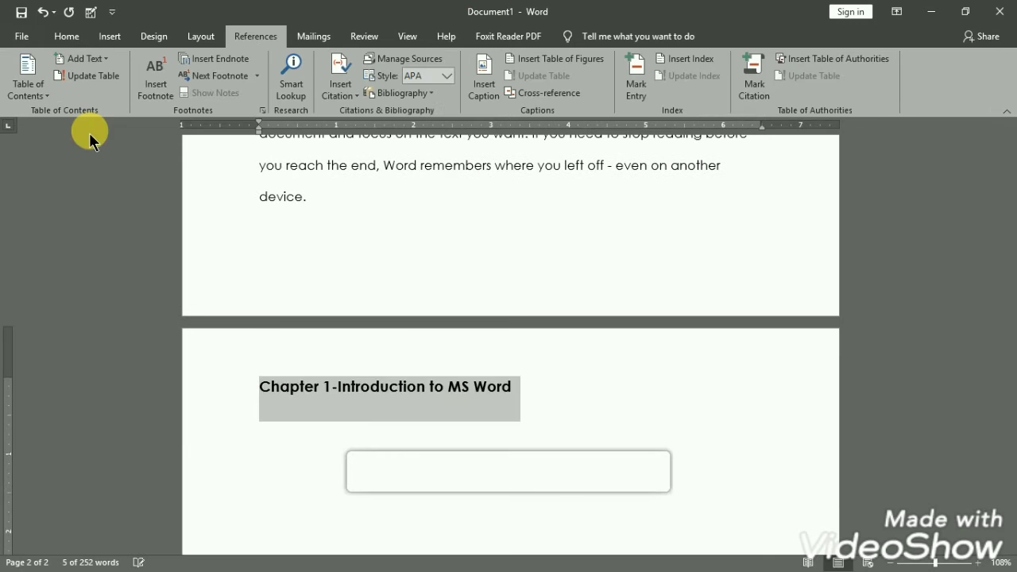
# Assign "Chapter 1-Introduction to MS Word" on page 2 to table of contents Level 3 and generate =rand() sample text beneath it.
pyautogui.hotkey('ctrl', 'alt', '1')
pyautogui.click(557, 412)
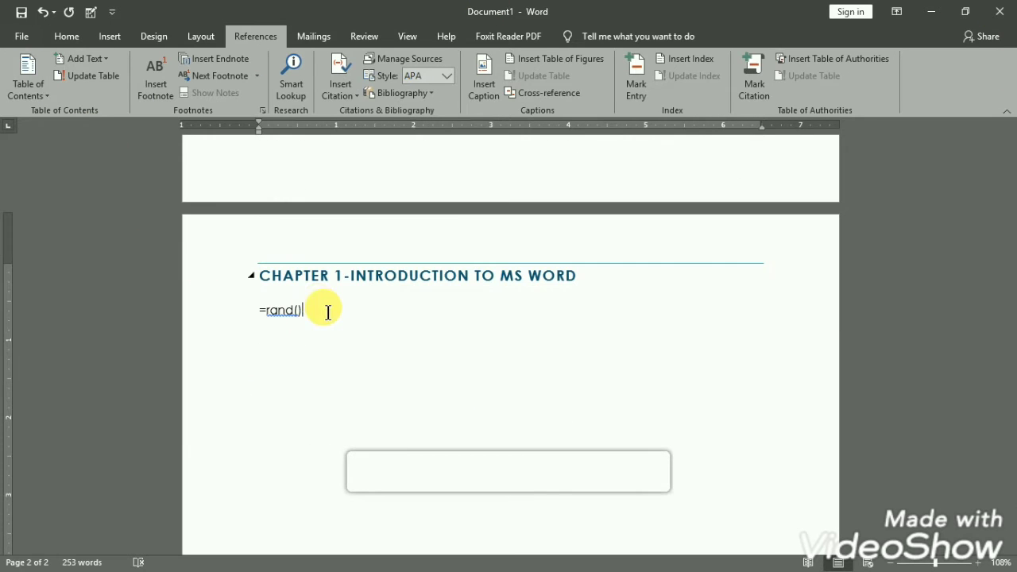
pyautogui.press('alt')
pyautogui.press('alt')
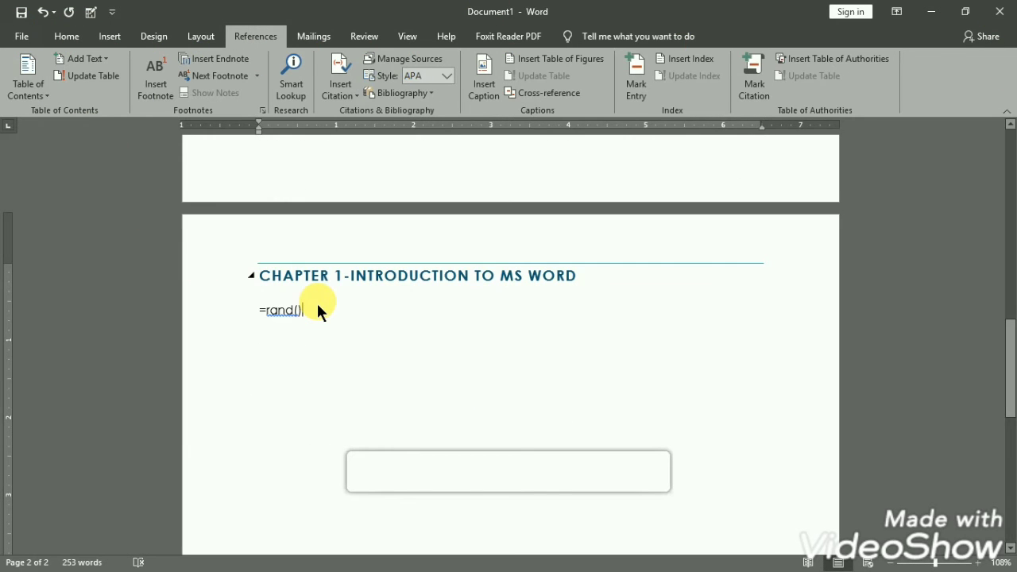
pyautogui.press('Return')
pyautogui.hotkey('ctrl', 'v')
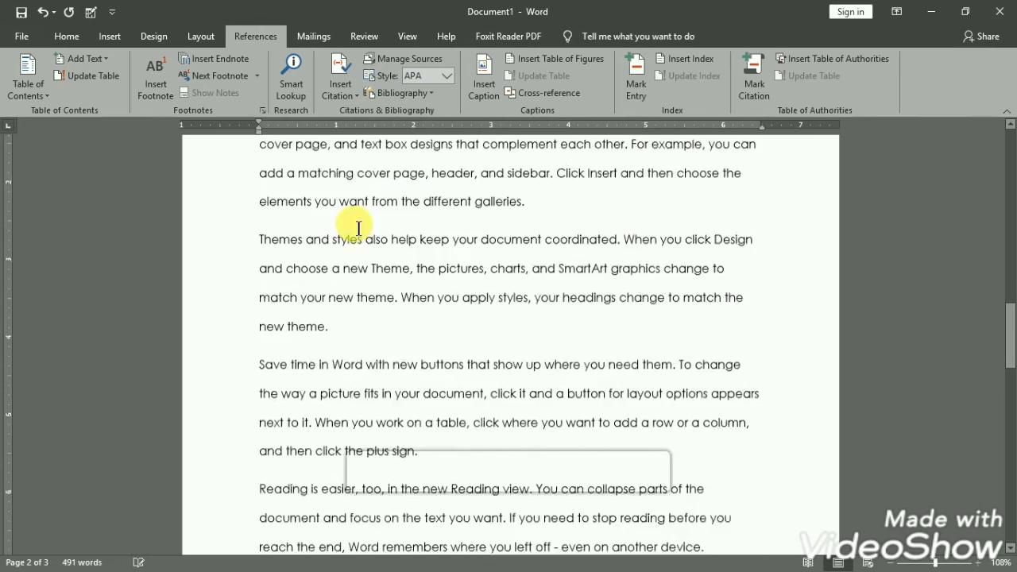
# Assign the "Chapter 2-Hard Ware" line on page 4 to table of contents Level 3.
pyautogui.scroll(10, 291, 227)
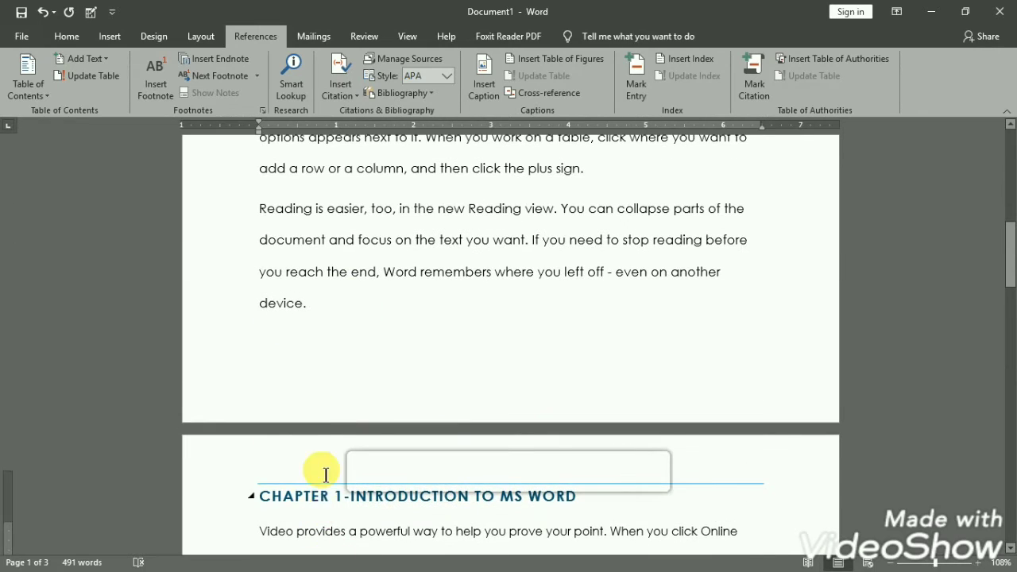
pyautogui.scroll(10, 324, 470)
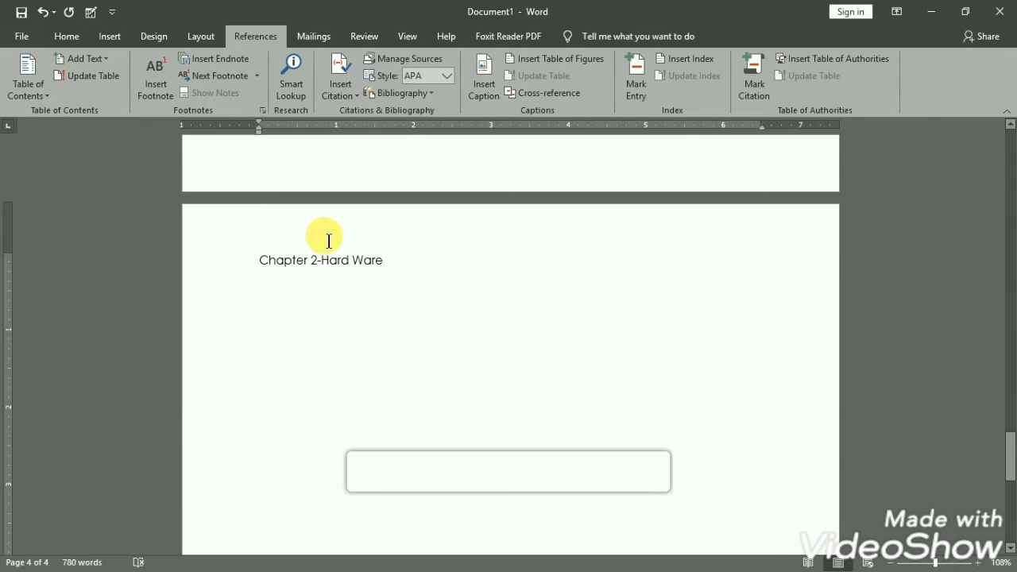
pyautogui.press('alt')
pyautogui.press('alt')
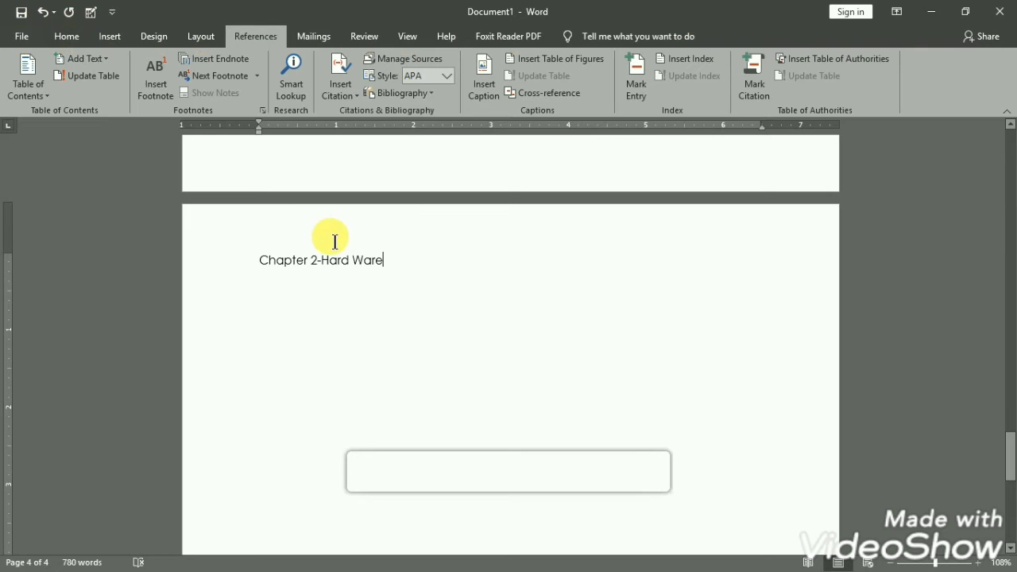
pyautogui.moveTo(394, 275); pyautogui.dragTo(264, 262)
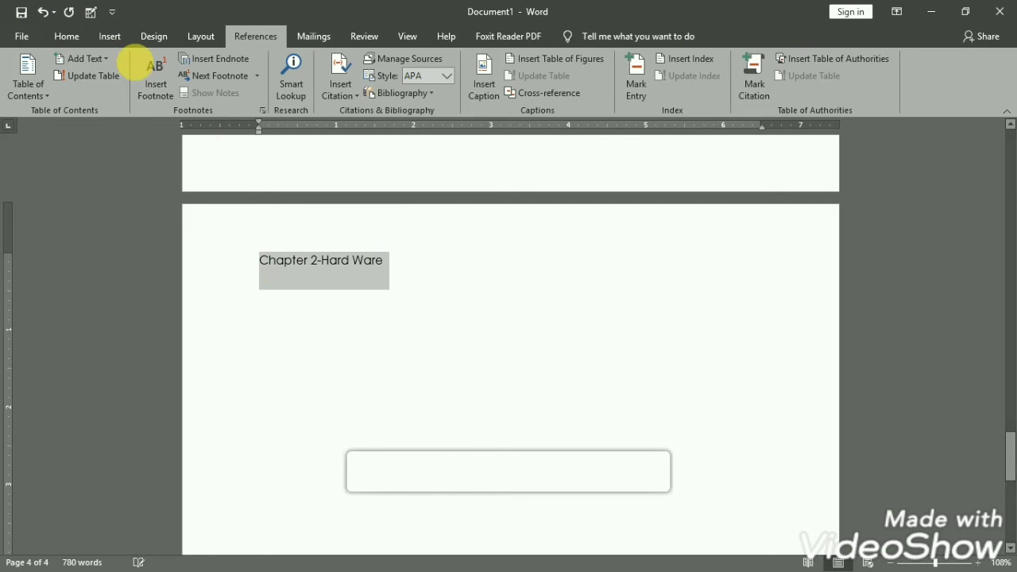
pyautogui.click(86, 58)
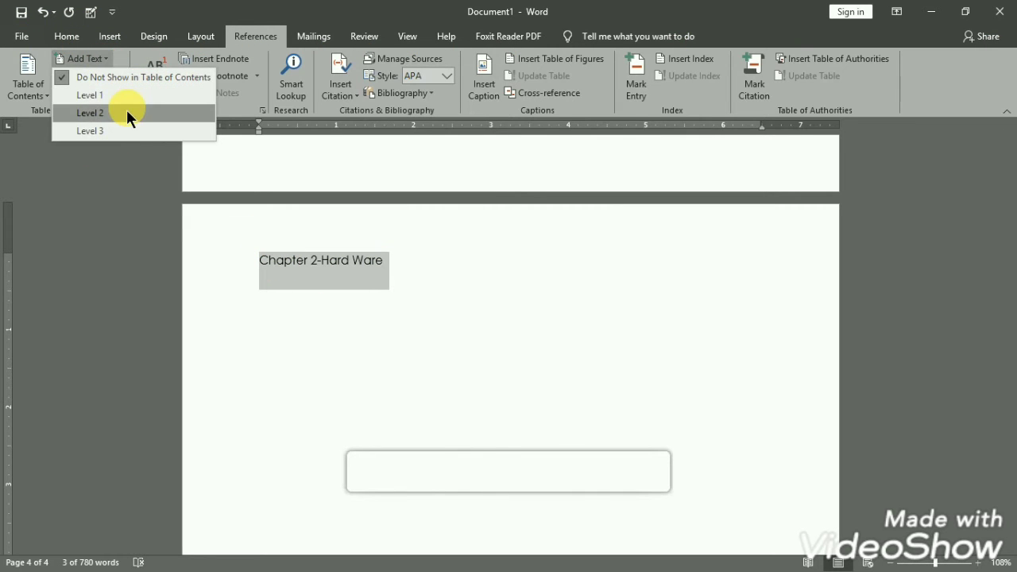
pyautogui.click(120, 134)
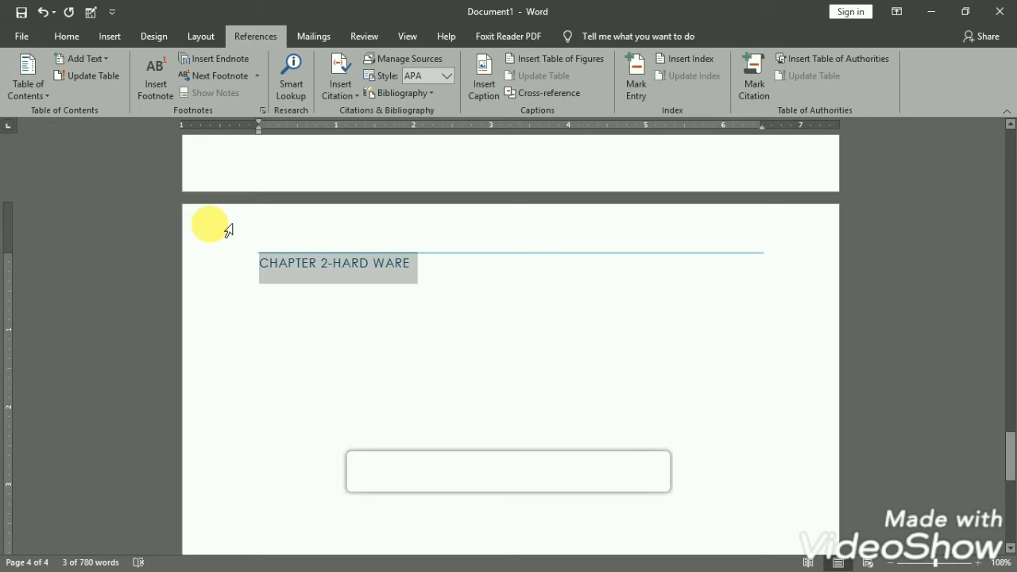
# Generate sample paragraphs below the Chapter 2 heading with =rand().
pyautogui.click(408, 290)
pyautogui.write('=rand()')
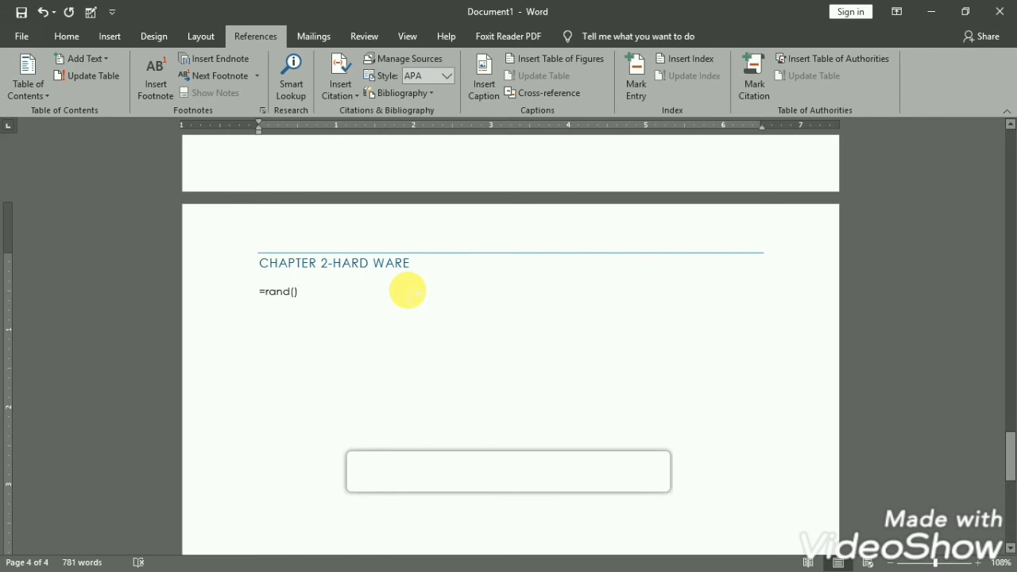
pyautogui.press('Return')
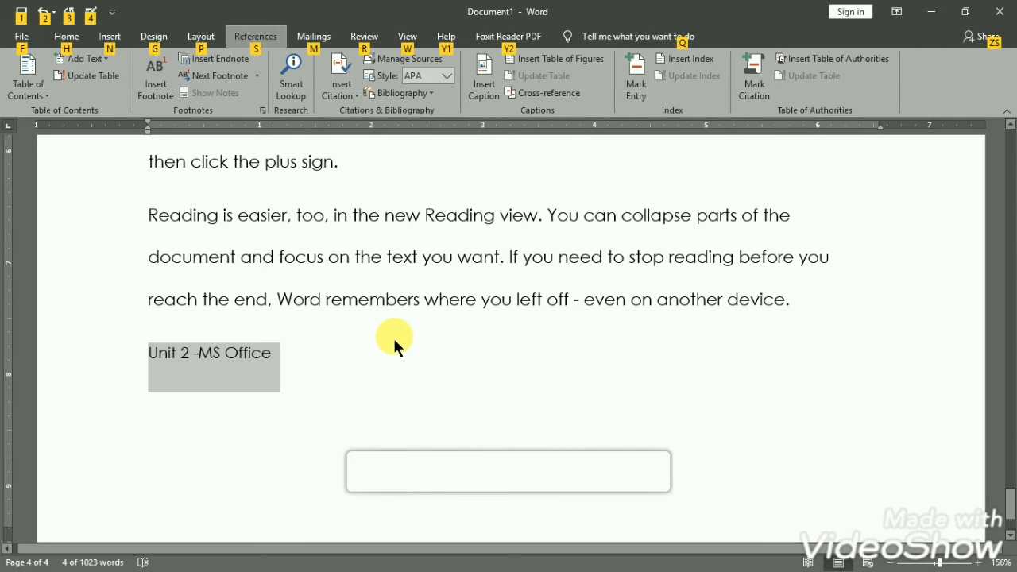
# Assign the "Unit 2 -MS Office" line to table of contents Level 2.
pyautogui.press('Escape')
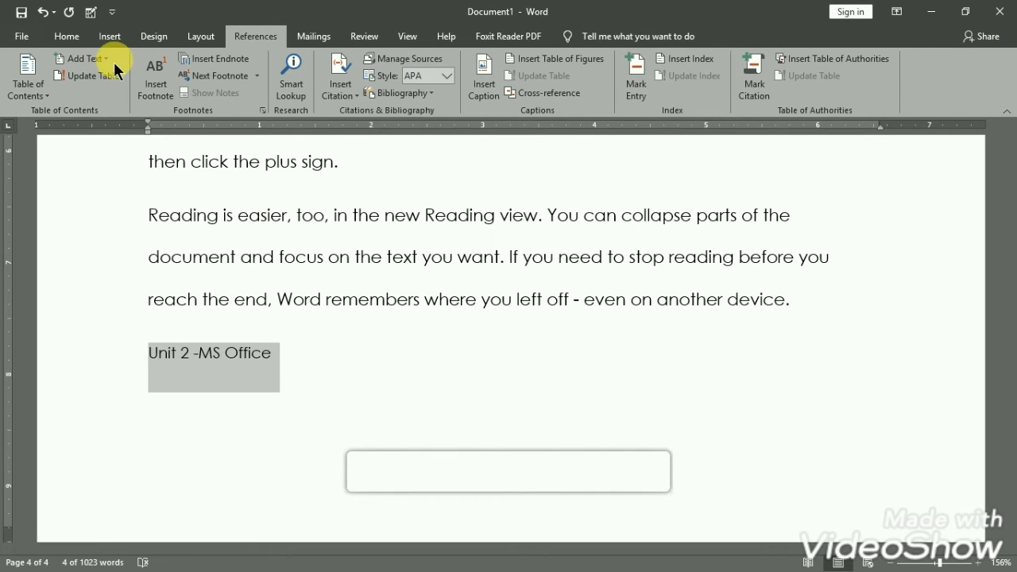
pyautogui.click(81, 58)
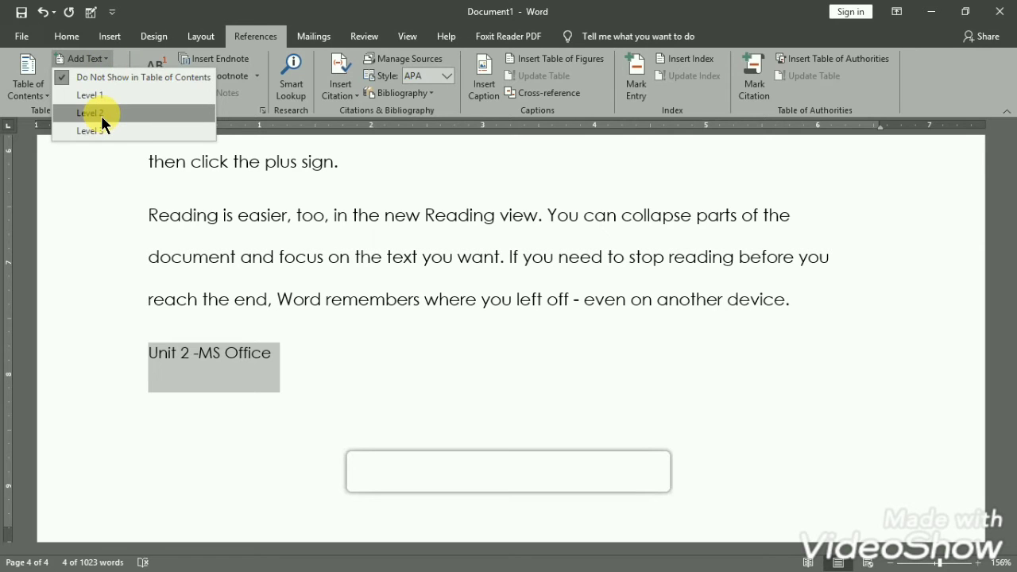
pyautogui.click(101, 114)
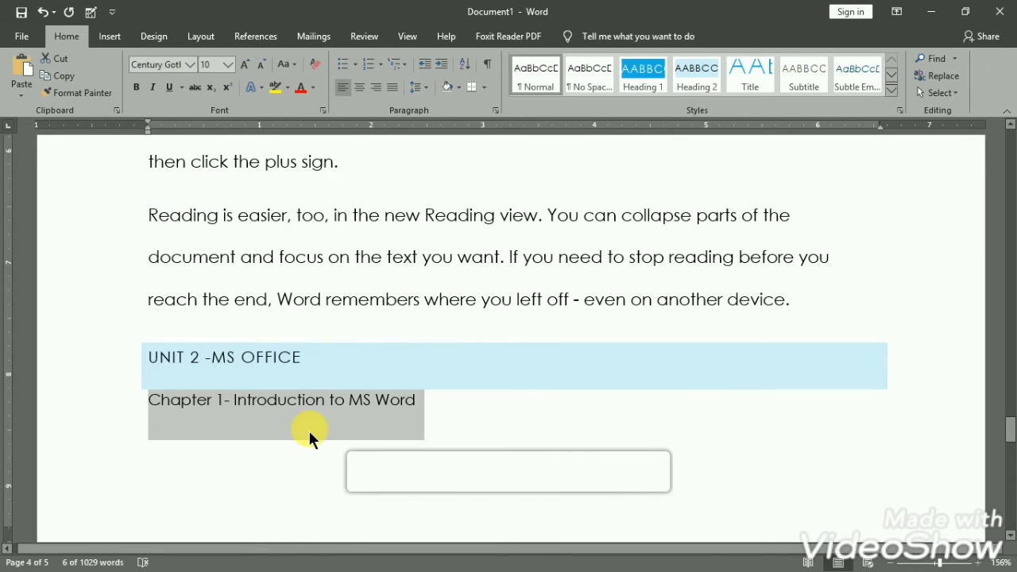
# Assign "Chapter 1- Introduction to MS Word" under Unit 2 to table of contents Level 3.
pyautogui.click(254, 36)
pyautogui.click(99, 59)
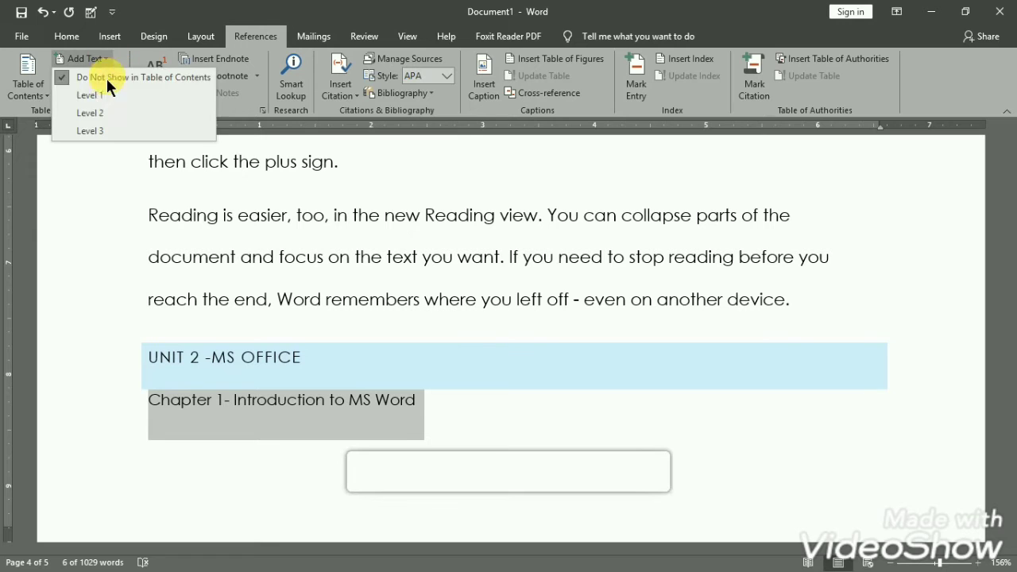
pyautogui.click(107, 130)
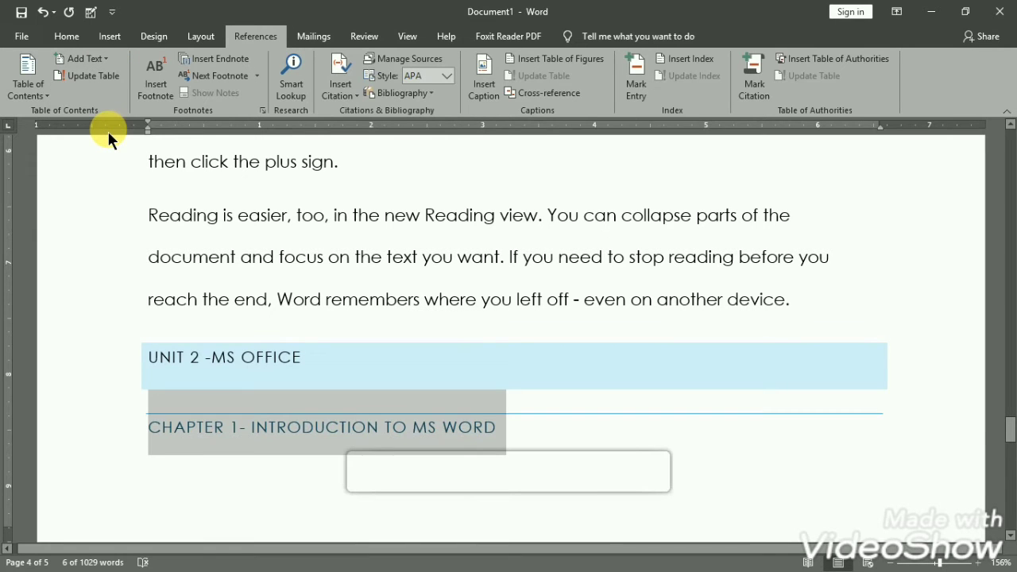
# Generate sample paragraphs below Unit 2's Chapter 1 heading with =rand().
pyautogui.press('alt')
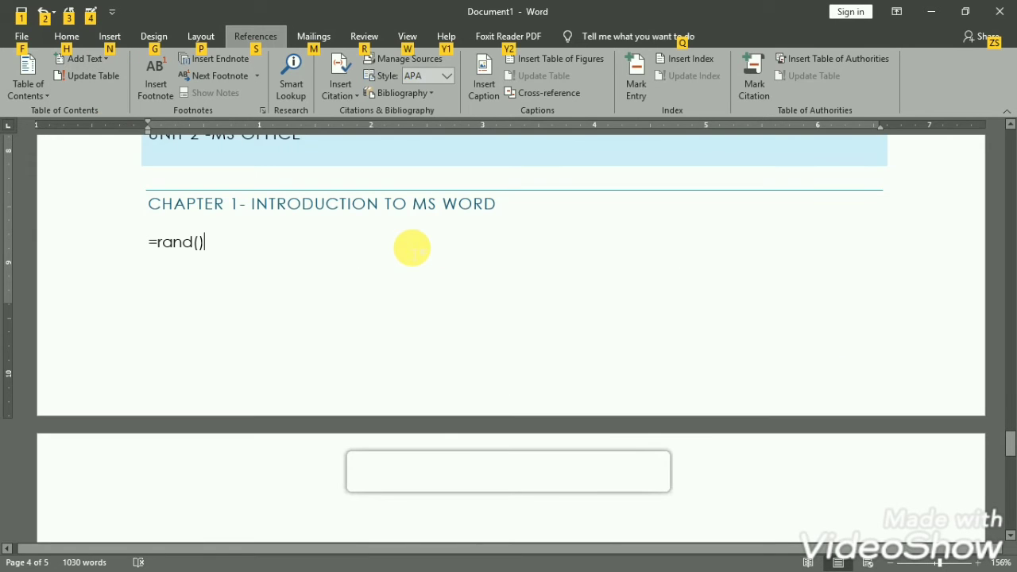
pyautogui.press('alt')
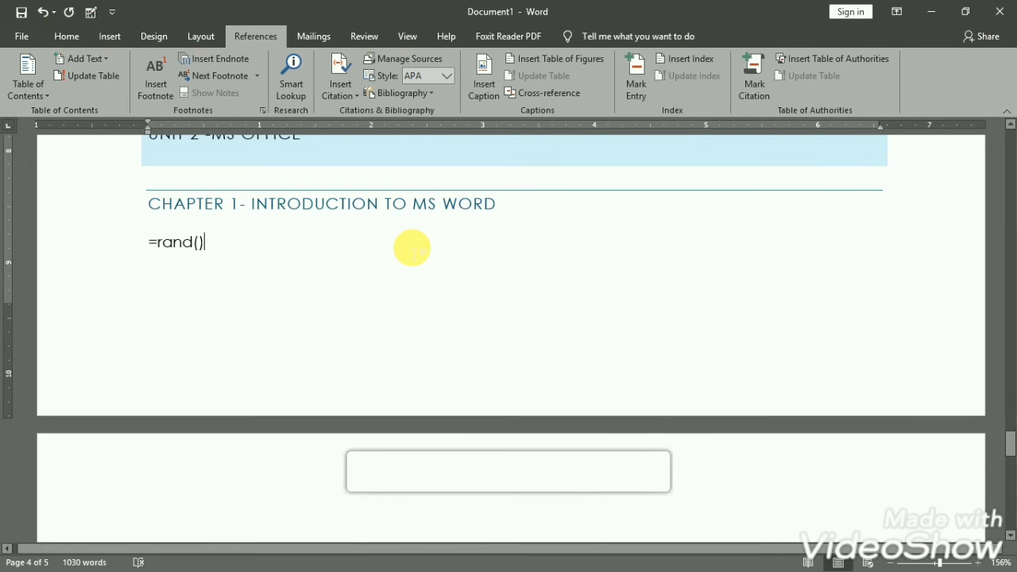
pyautogui.press('Return')
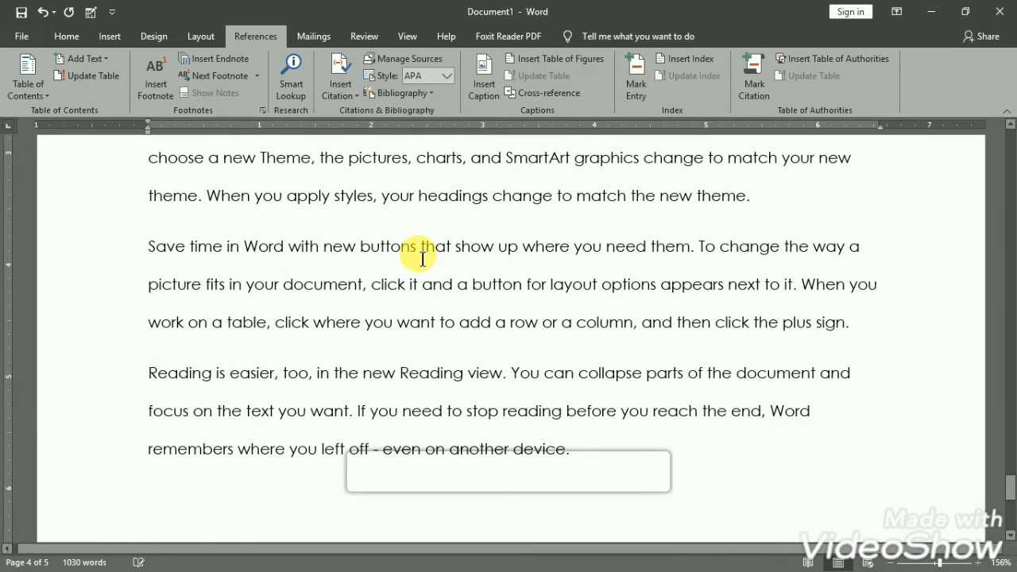
# Expand the collapsed Unit 1 and Unit 2 headings to show their chapters and body text.
pyautogui.press('alt')
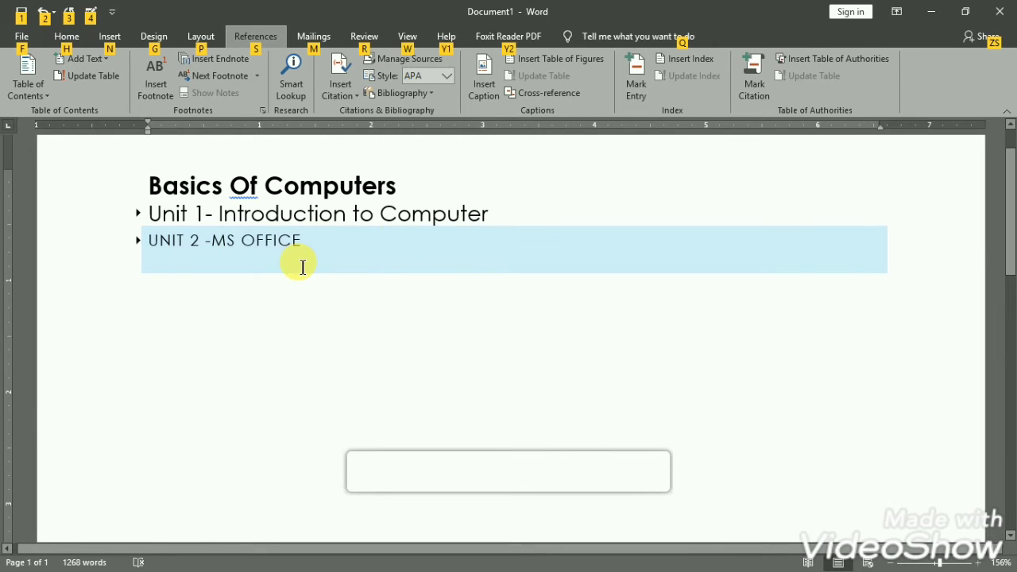
pyautogui.press('alt')
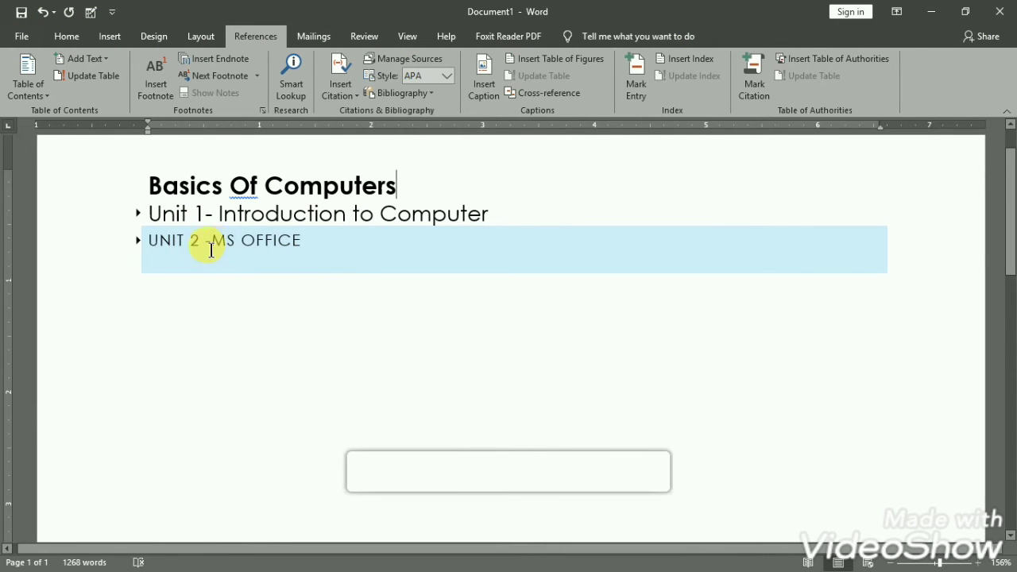
pyautogui.click(137, 213)
pyautogui.scroll(-5, 286, 318)
pyautogui.press('alt')
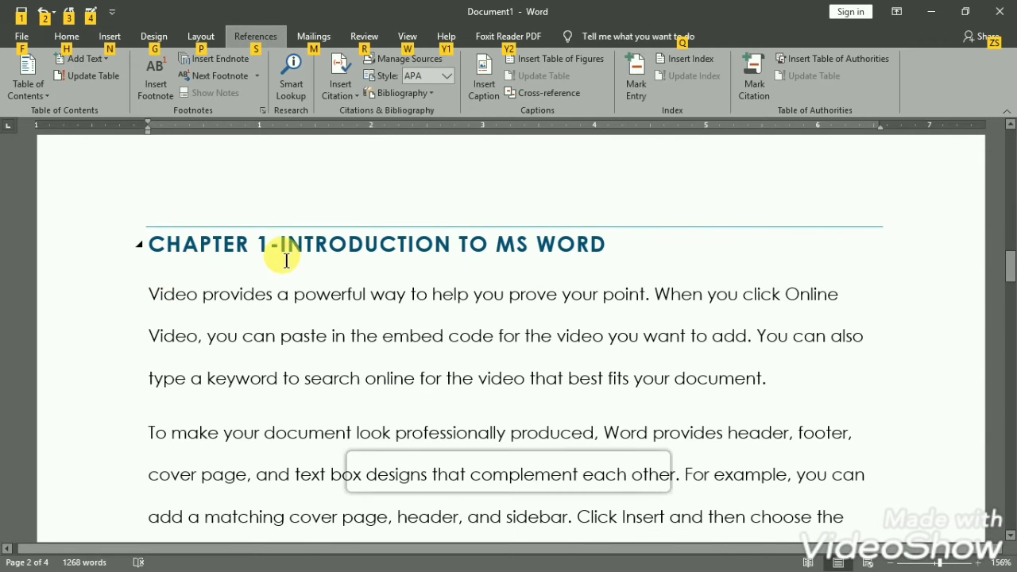
pyautogui.scroll(-10, 296, 263)
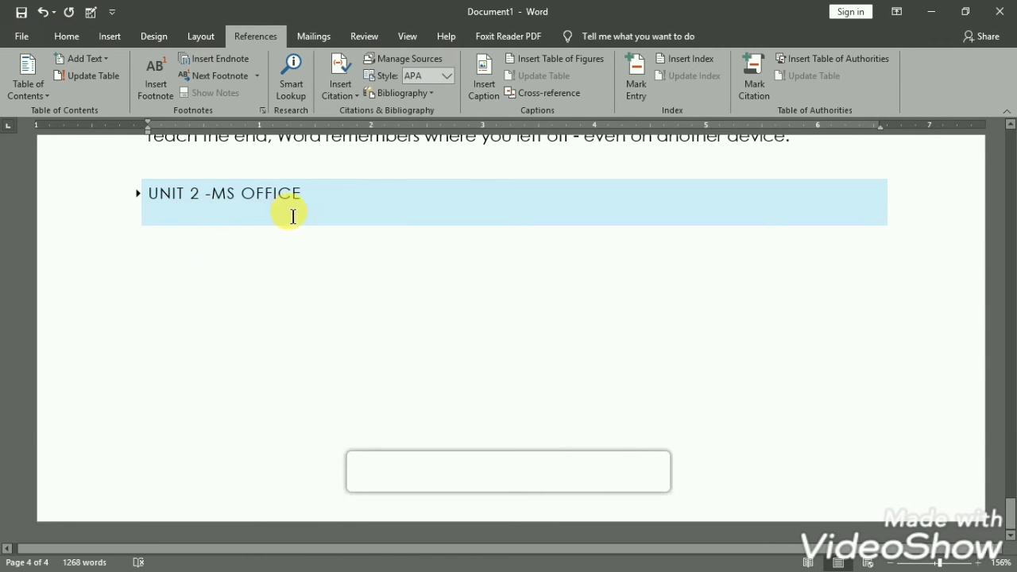
pyautogui.click(256, 222)
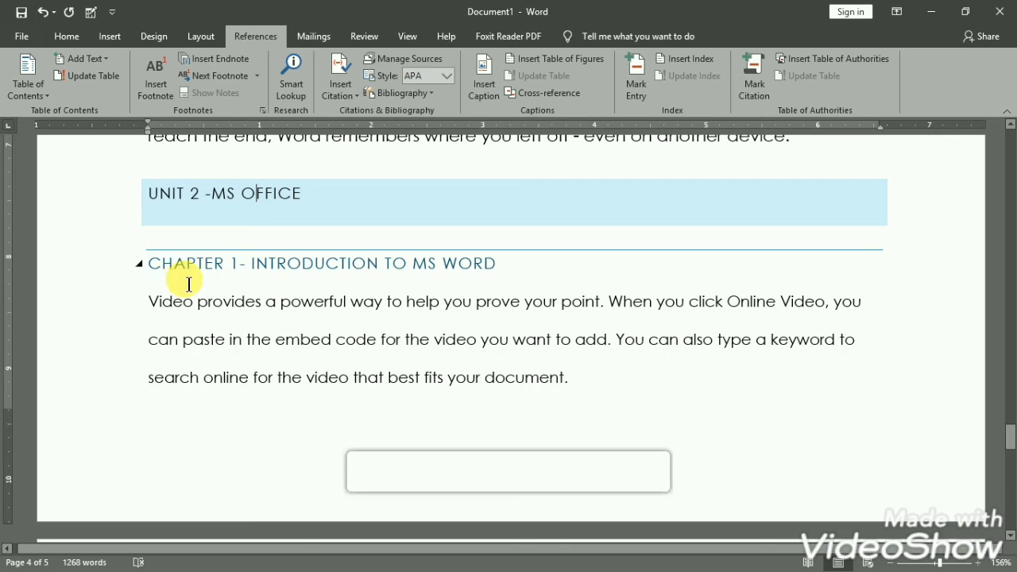
pyautogui.press('alt')
pyautogui.press('alt')
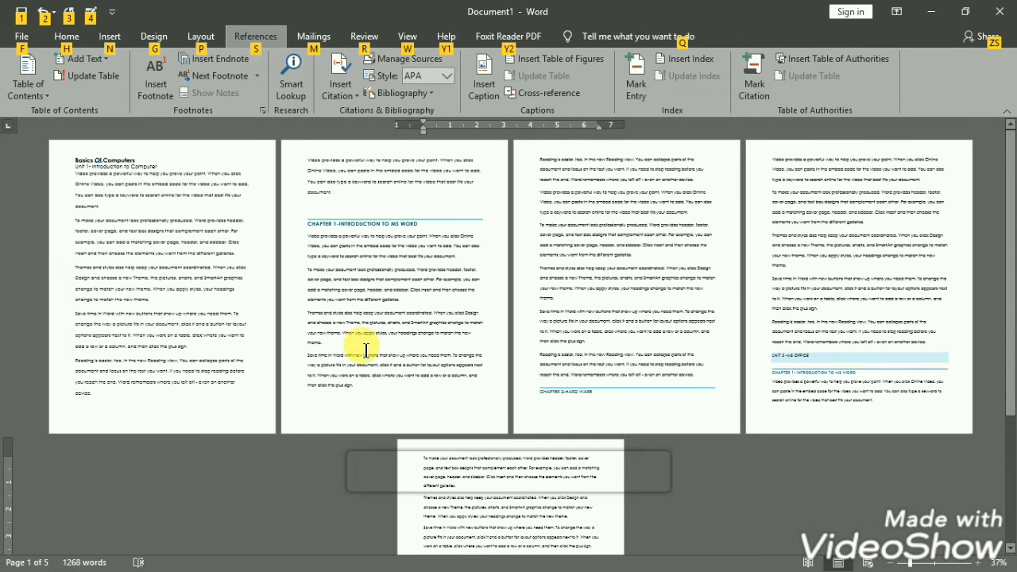
pyautogui.press('alt')
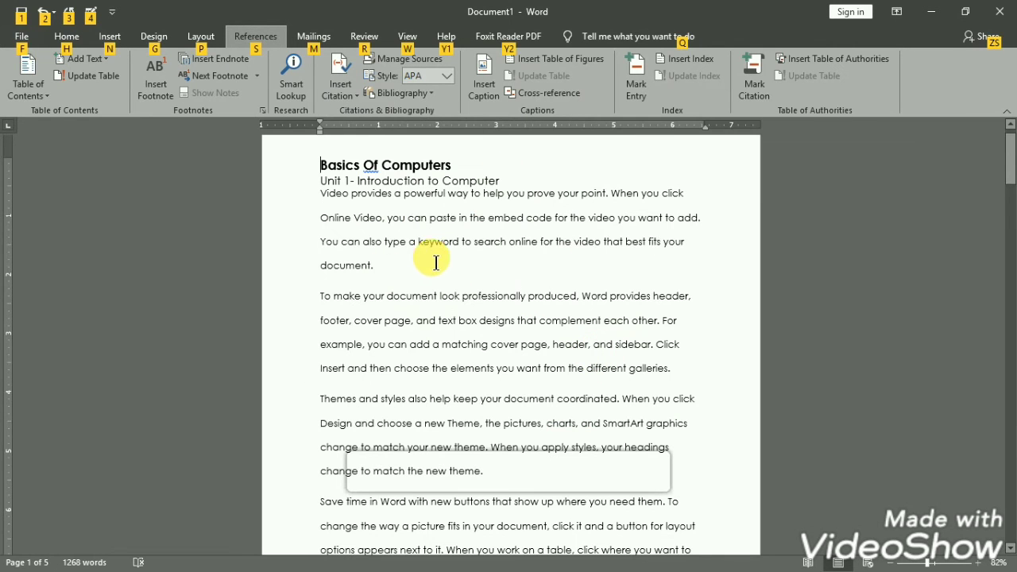
pyautogui.press('alt')
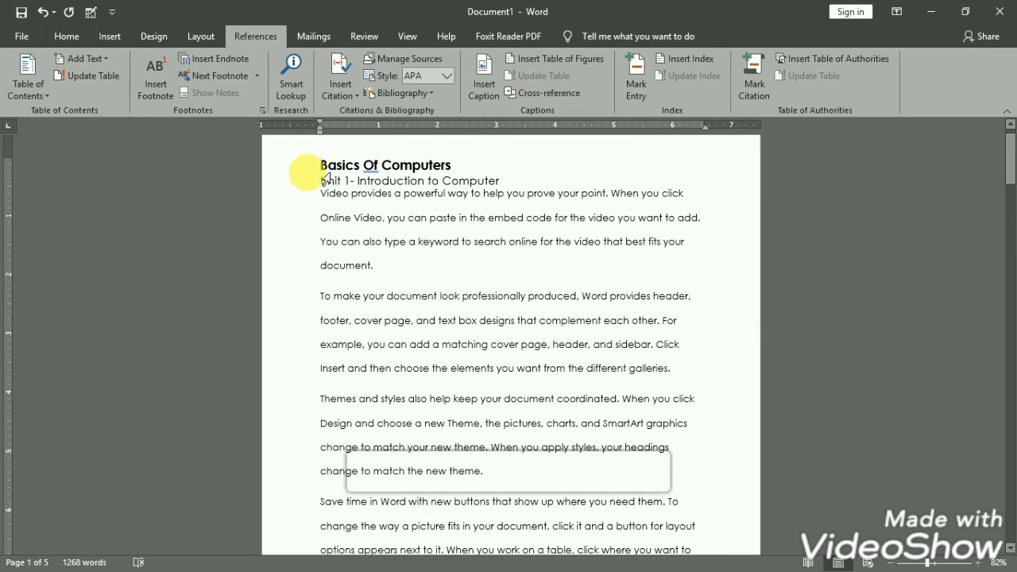
pyautogui.press('alt')
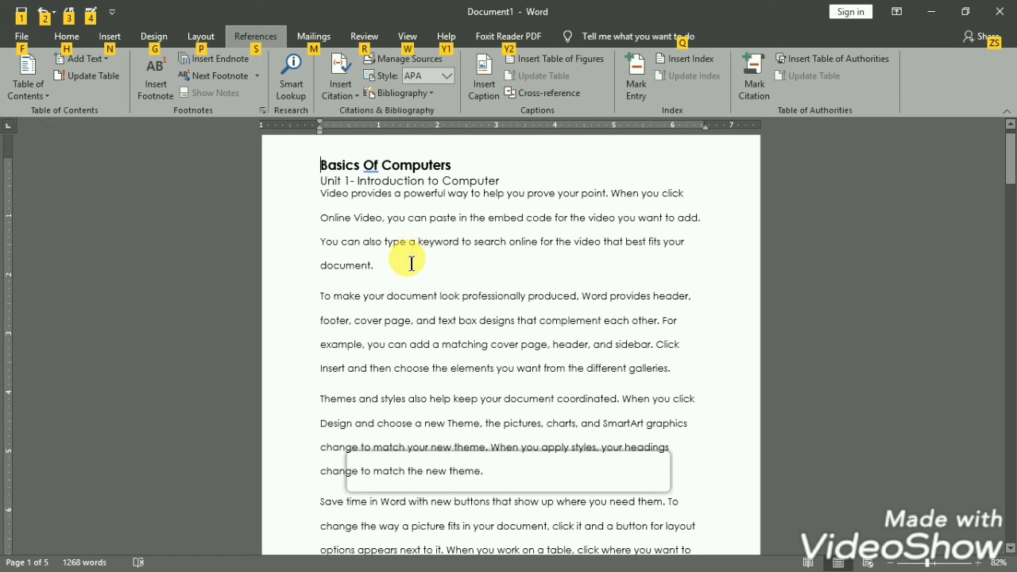
# Insert a blank page before the "Basics Of Computers" title.
pyautogui.press('alt')
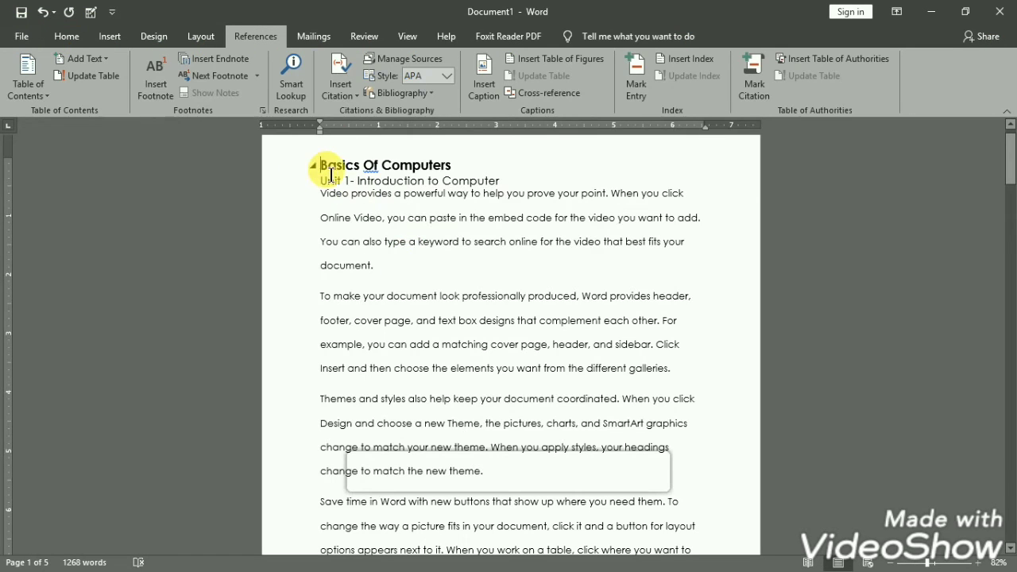
pyautogui.press('alt')
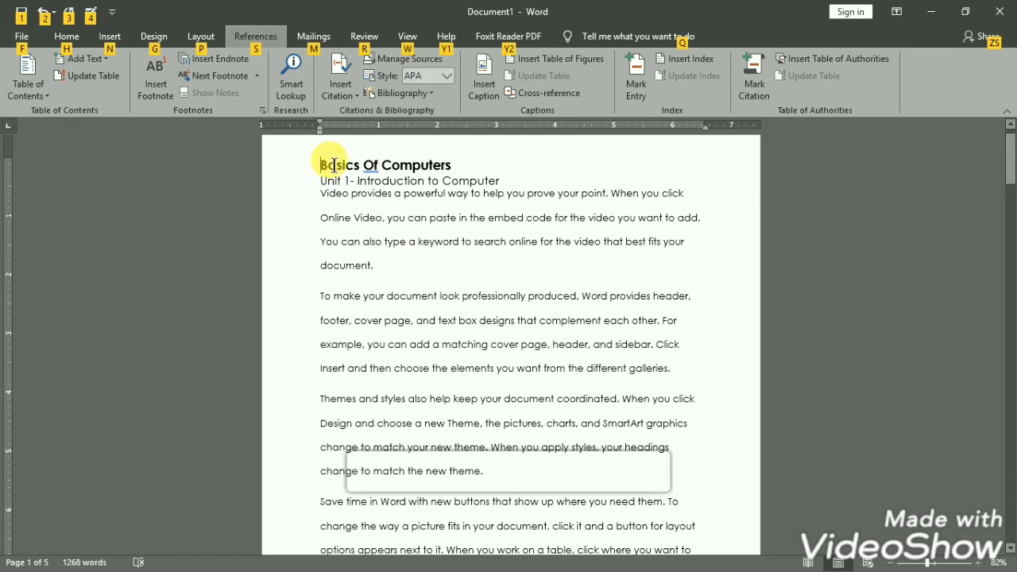
pyautogui.press('alt')
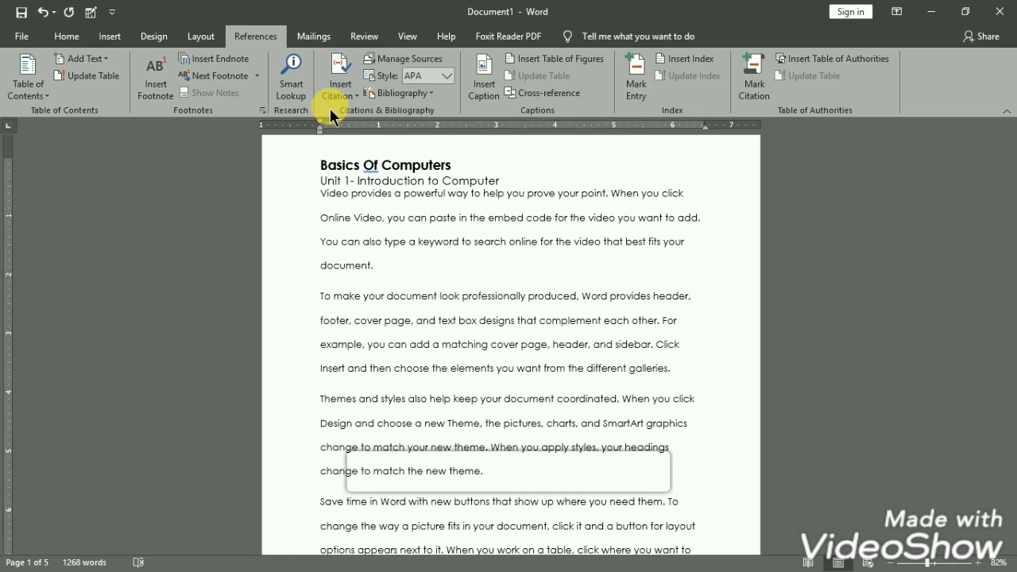
pyautogui.click(112, 40)
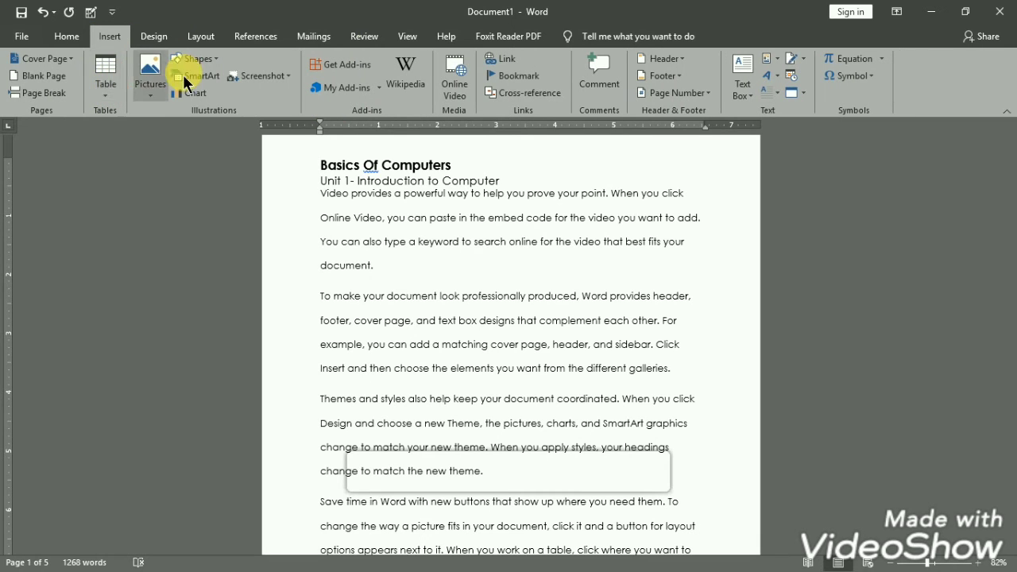
pyautogui.click(45, 77)
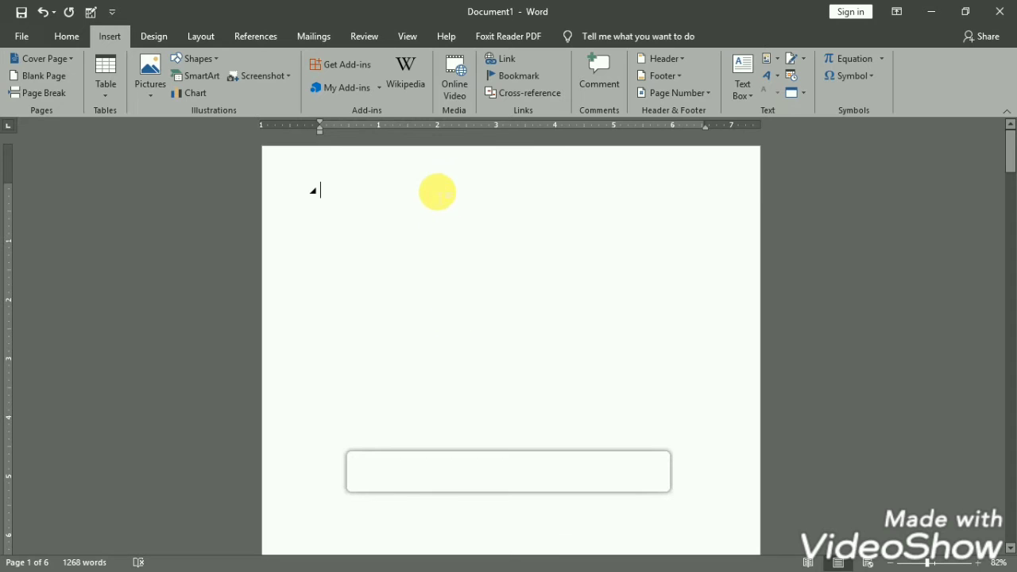
# Insert an Automatic Table 2 table of contents on the blank first page.
pyautogui.click(253, 37)
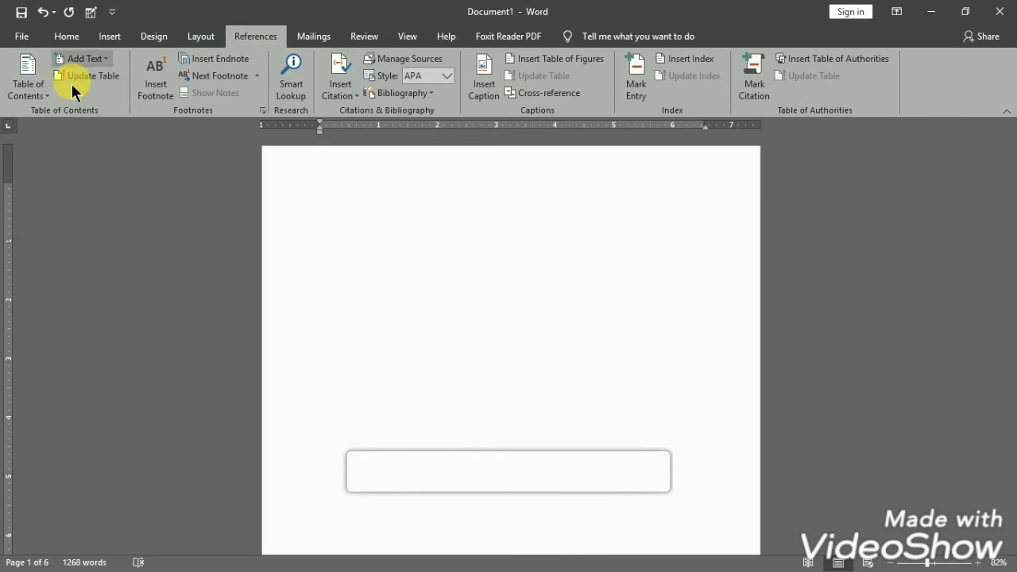
pyautogui.click(40, 100)
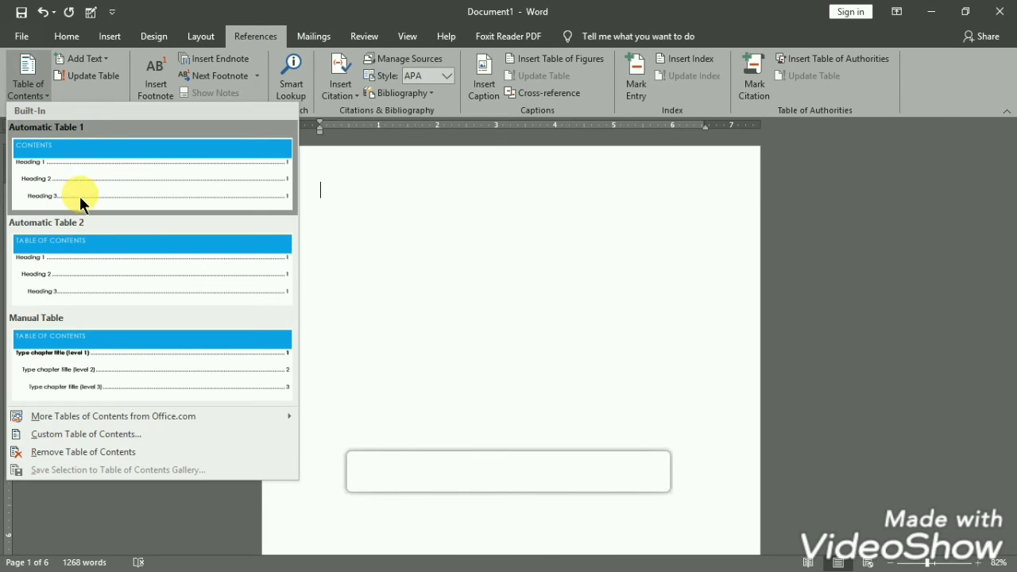
pyautogui.click(107, 261)
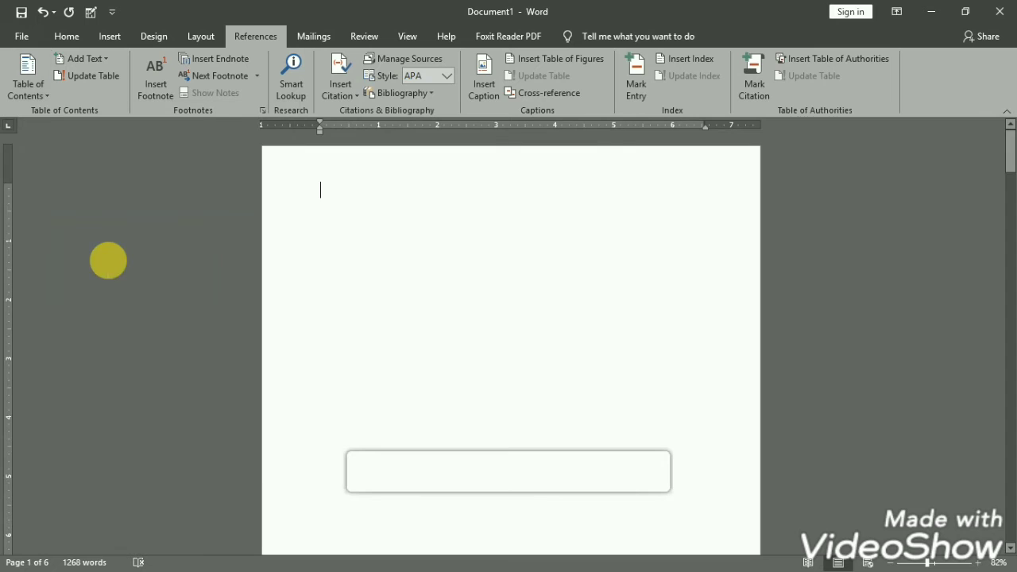
pyautogui.press('alt')
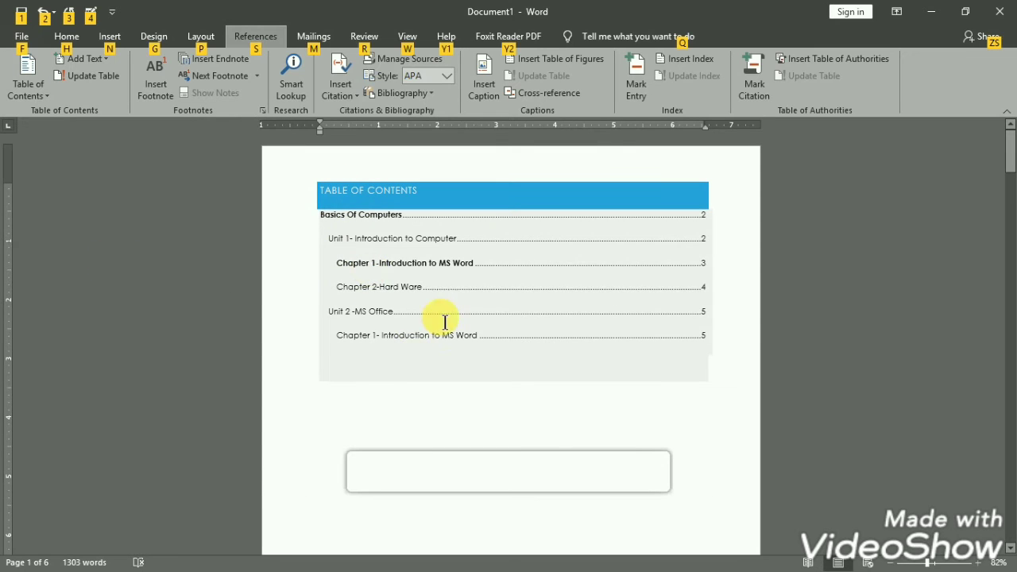
pyautogui.press('alt')
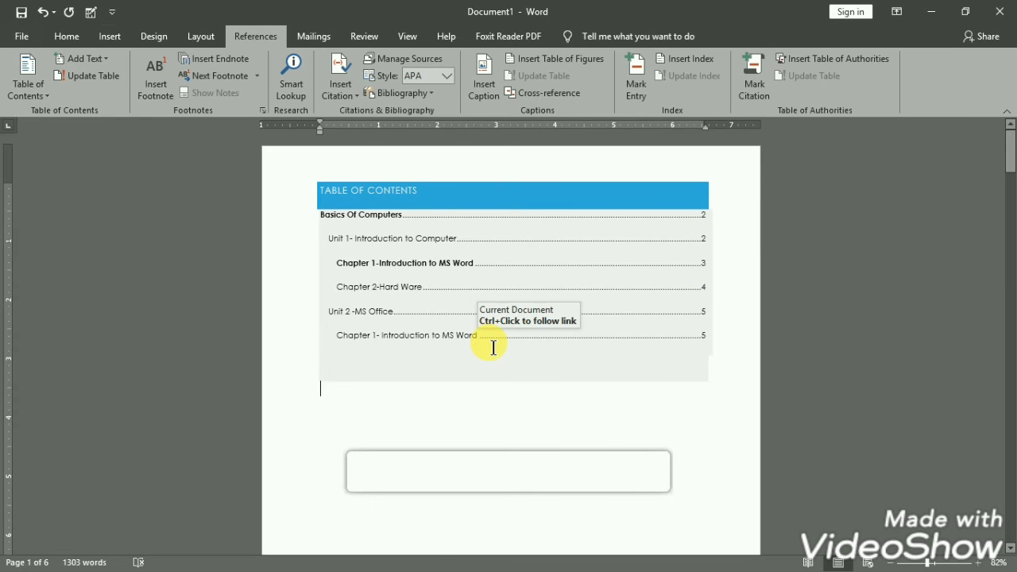
pyautogui.press('alt')
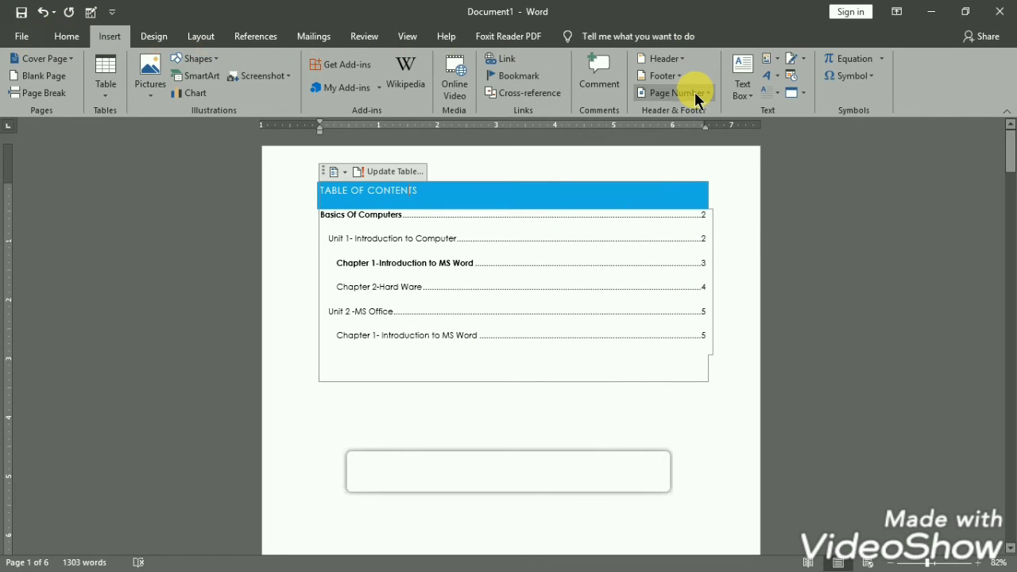
# Add page numbers in the circle design at the top of the pages and close header editing.
pyautogui.click(695, 95)
pyautogui.moveTo(686, 114)
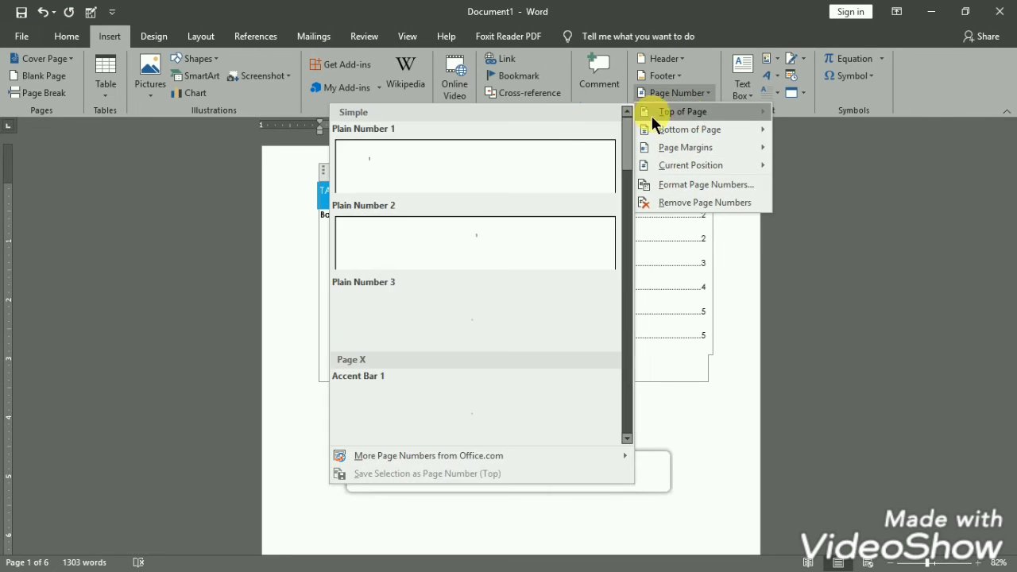
pyautogui.scroll(-10, 484, 270)
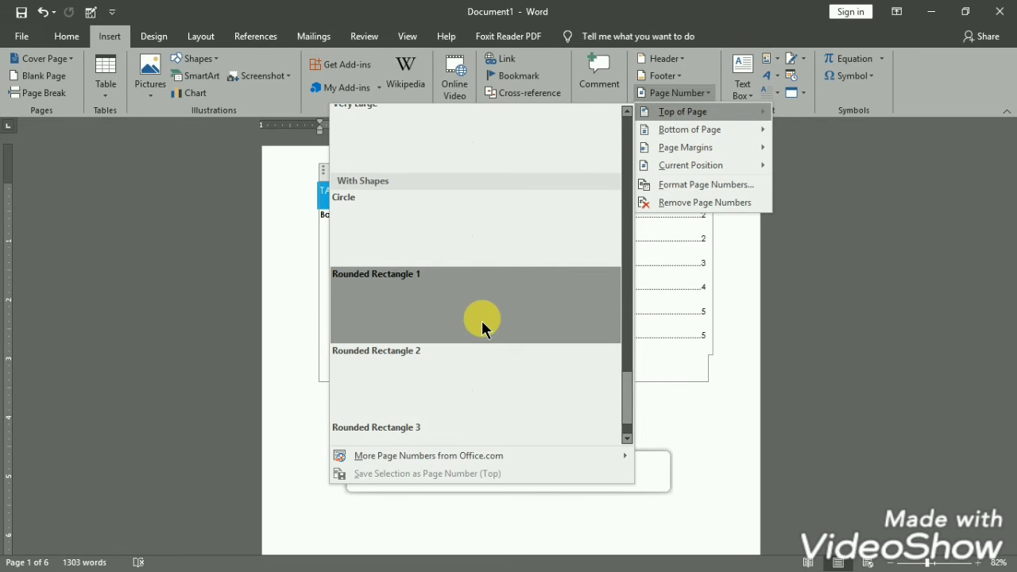
pyautogui.click(528, 166)
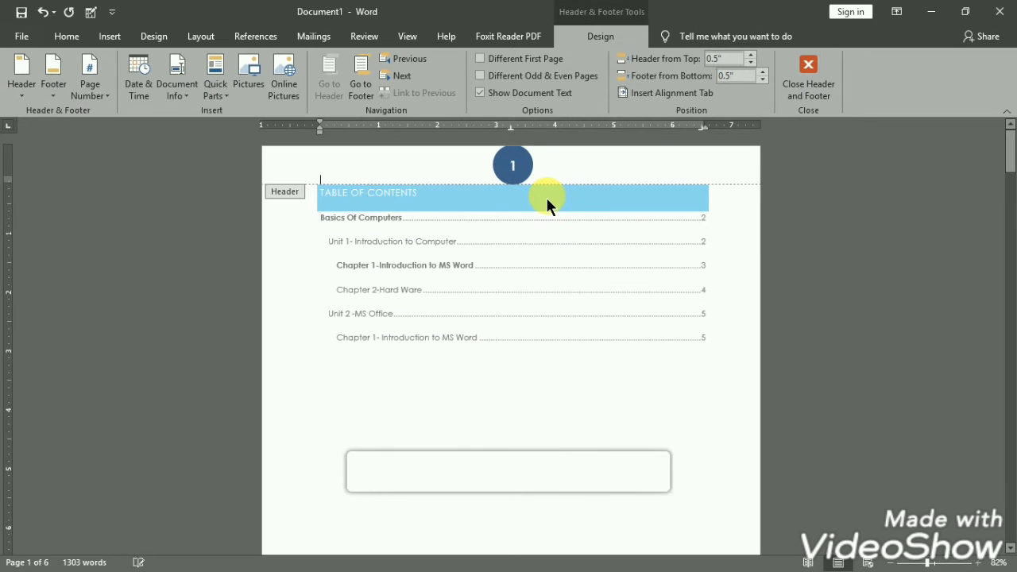
pyautogui.click(809, 71)
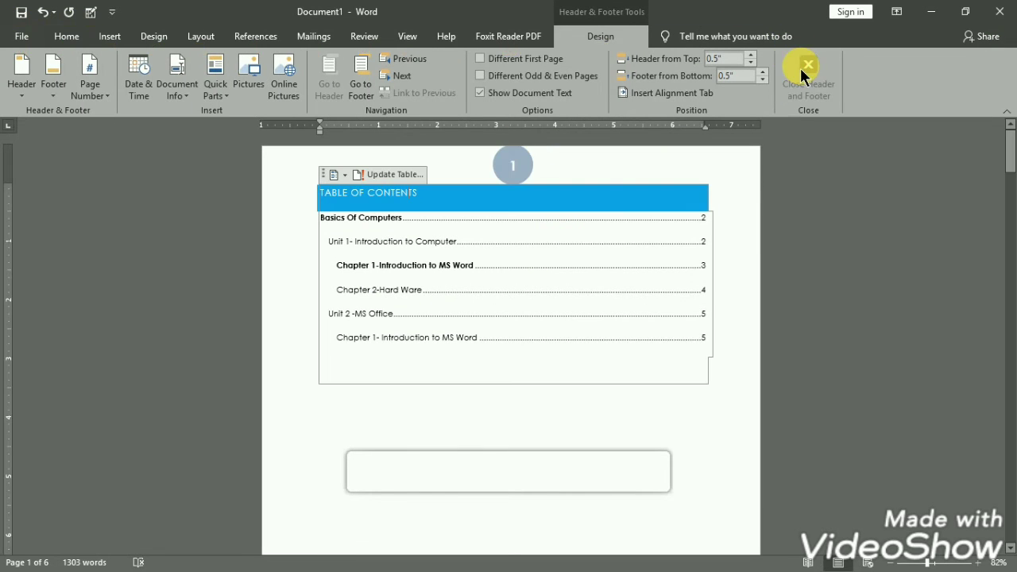
pyautogui.scroll(3, 448, 386)
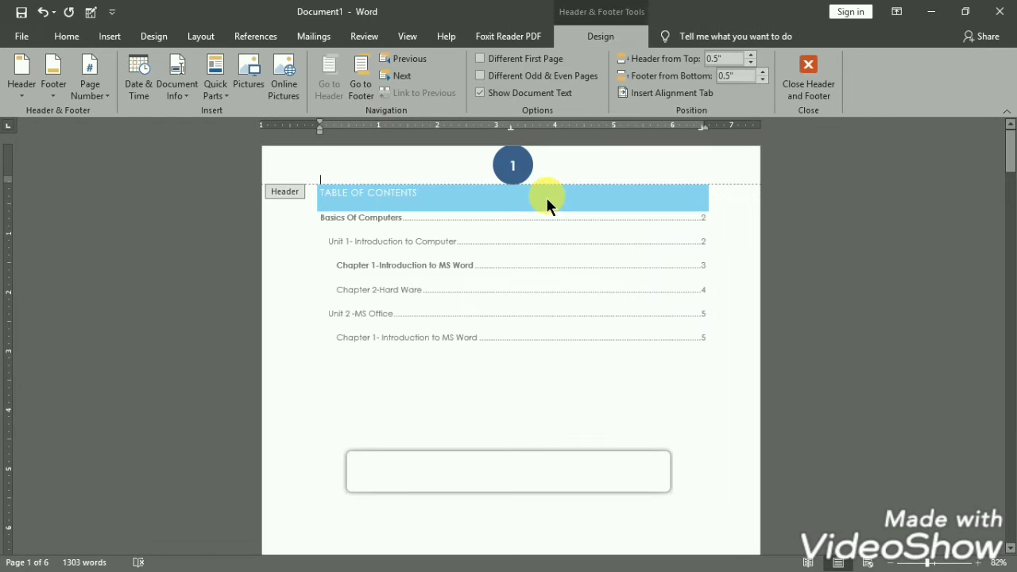
pyautogui.click(809, 73)
pyautogui.scroll(3, 437, 381)
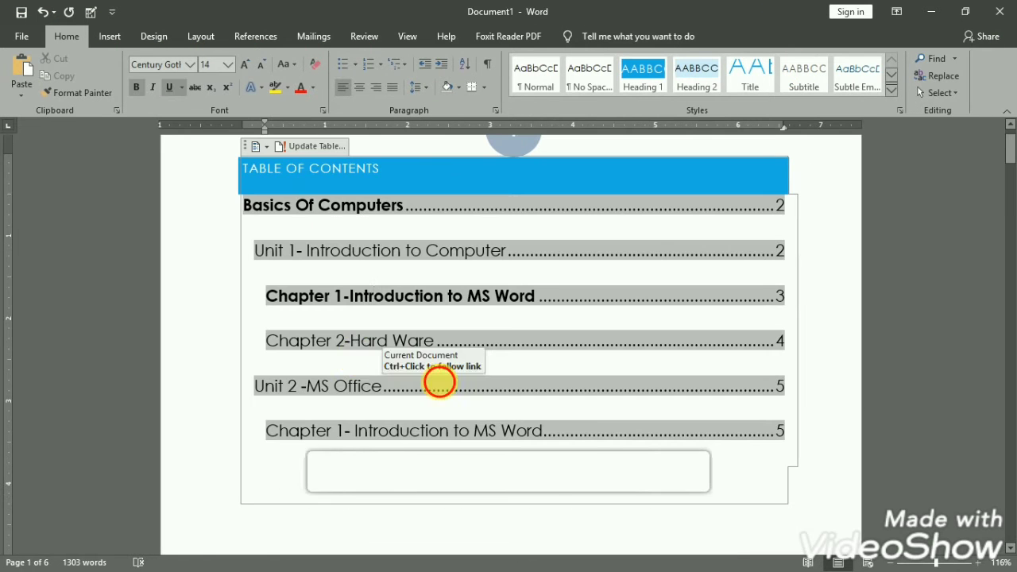
# Follow the Chapter 2 table of contents link, reword its heading as "Chapter 2-What is Hard Ware" and return to the table.
pyautogui.keyDown('ctrl'); pyautogui.click(390, 354); pyautogui.keyUp('ctrl')
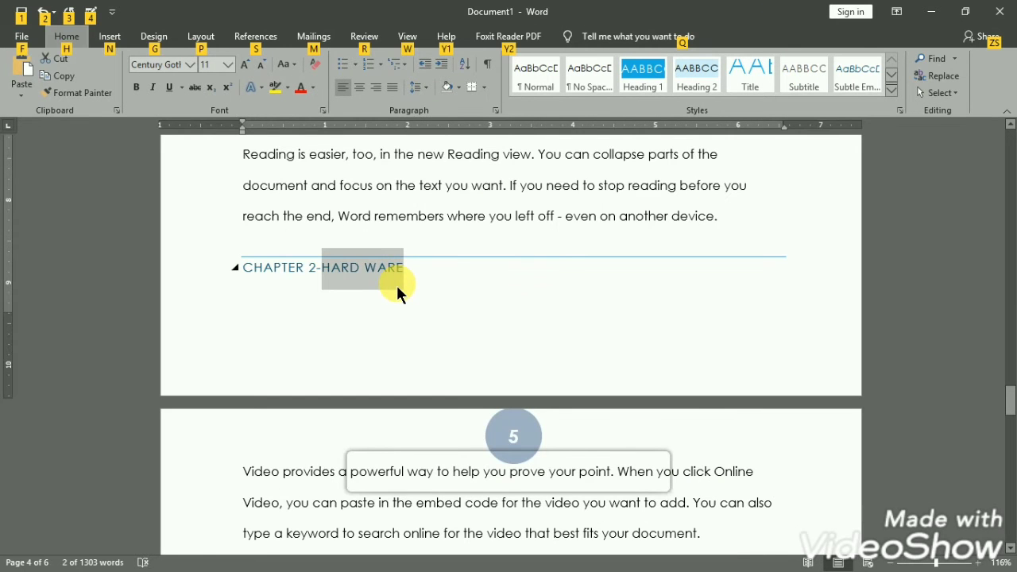
pyautogui.write('WHAT IS HARD WARE')
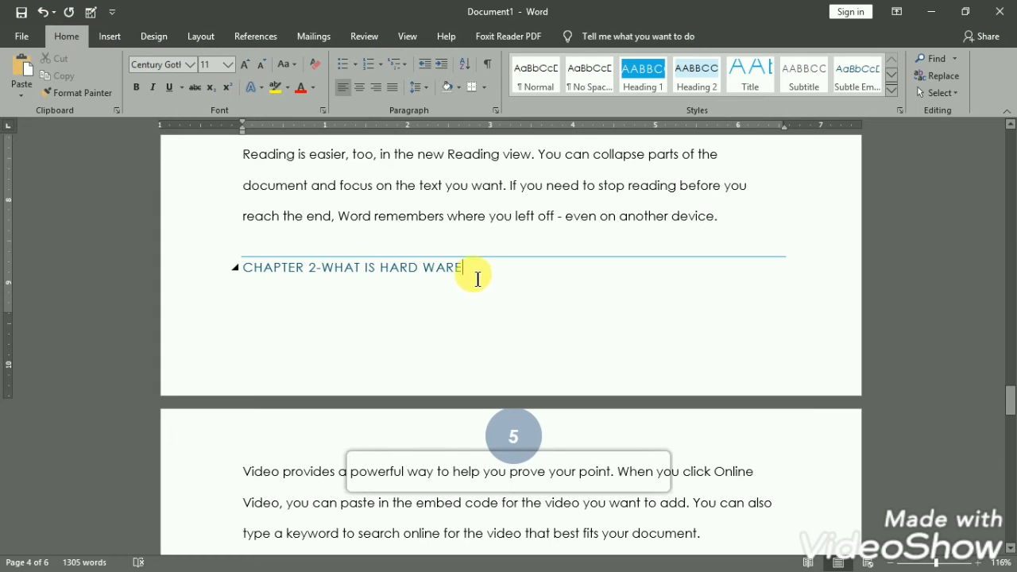
pyautogui.hotkey('alt', 'Left')
pyautogui.keyDown('ctrl'); pyautogui.click(461, 251); pyautogui.keyUp('ctrl')
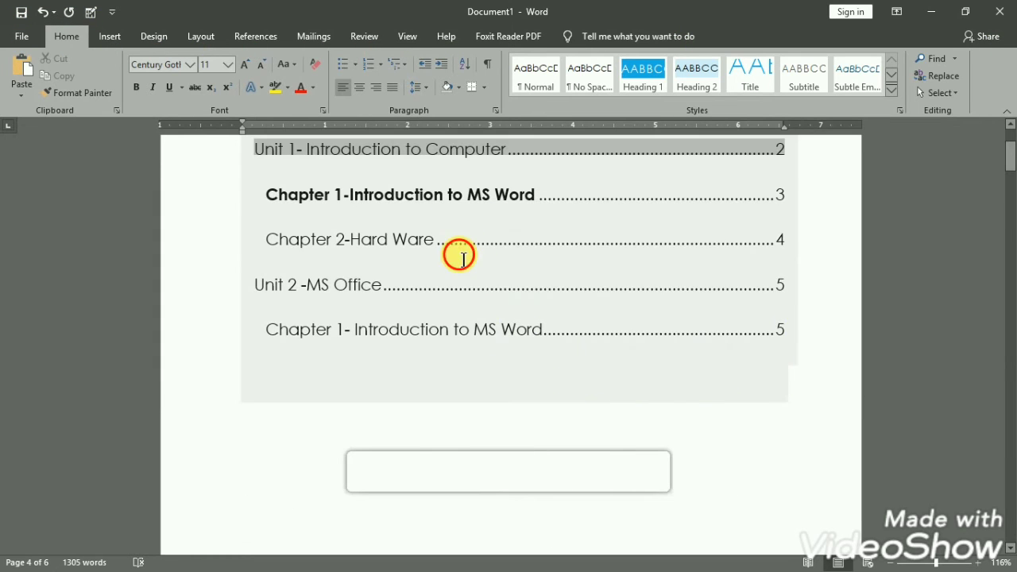
pyautogui.hotkey('alt', 'Left')
pyautogui.moveTo(461, 252); pyautogui.dragTo(355, 250)
pyautogui.hotkey('alt', 'Left')
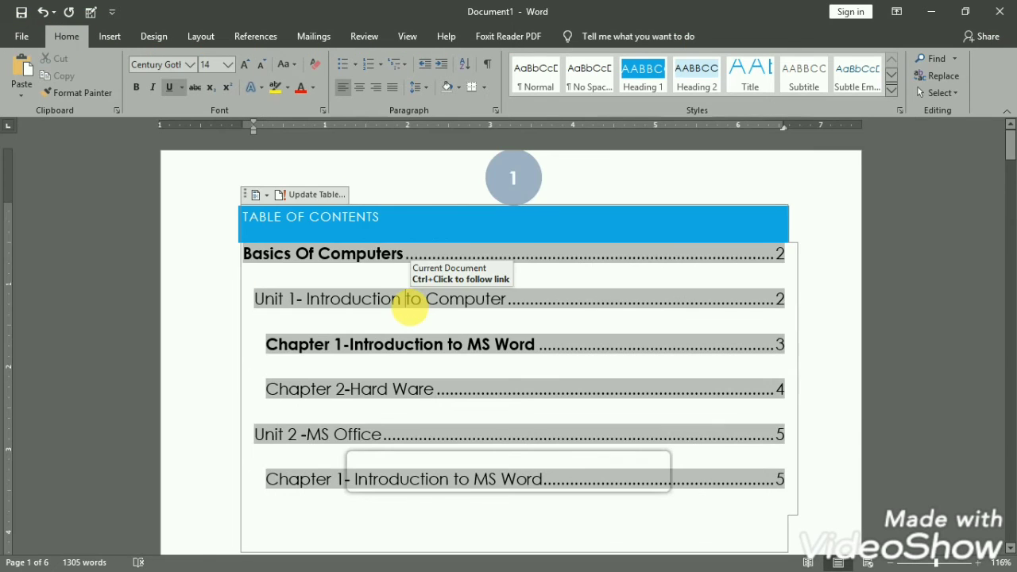
# Update the entire table of contents to pick up the reworded Chapter 2 heading.
pyautogui.press('alt')
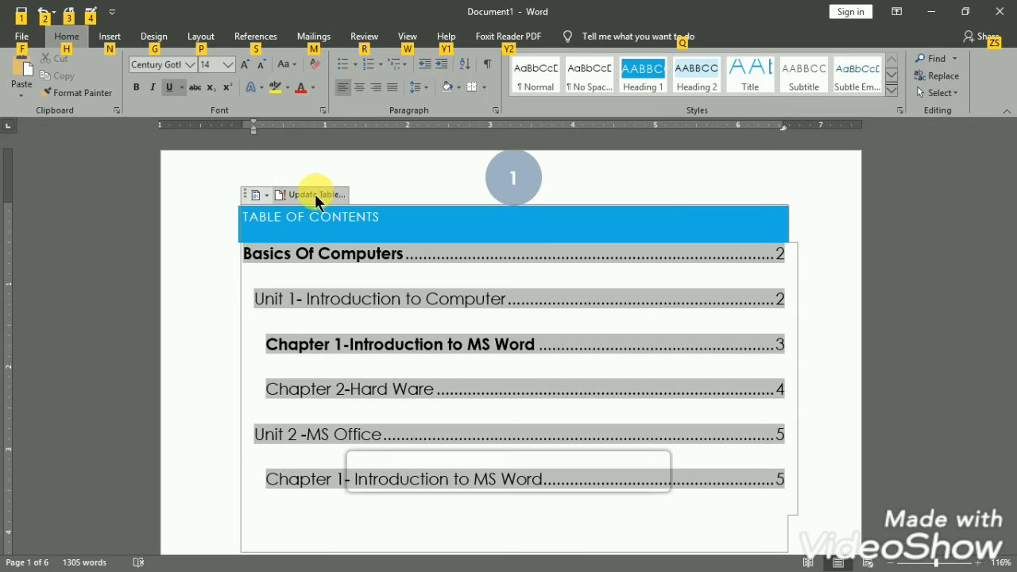
pyautogui.click(255, 36)
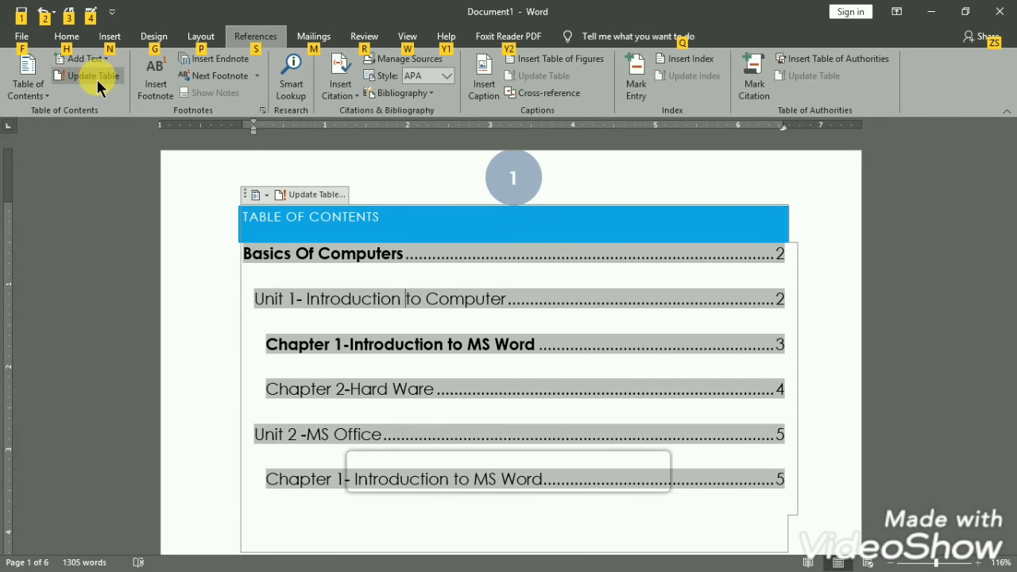
pyautogui.press('alt')
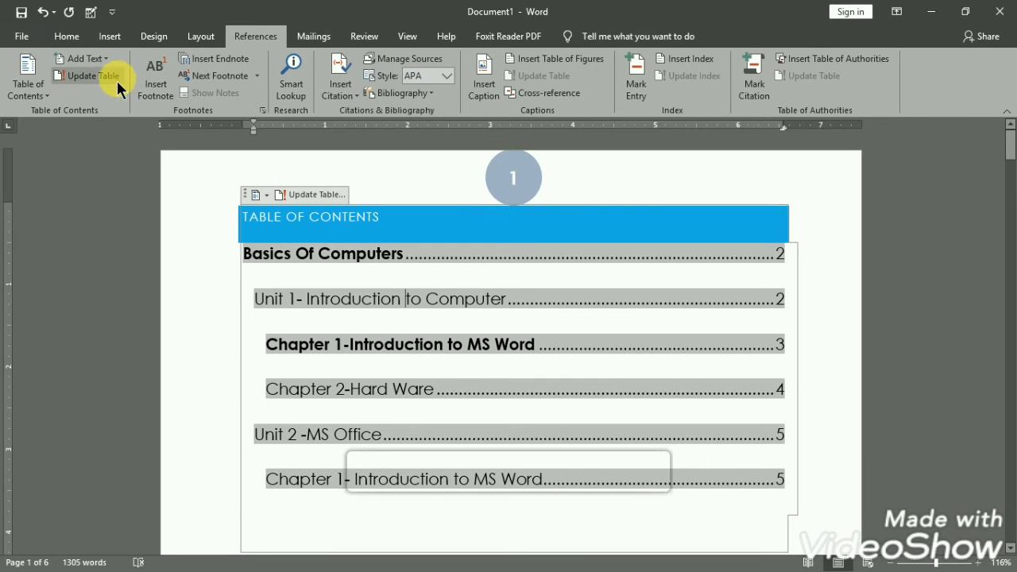
pyautogui.press('alt')
pyautogui.click(293, 198)
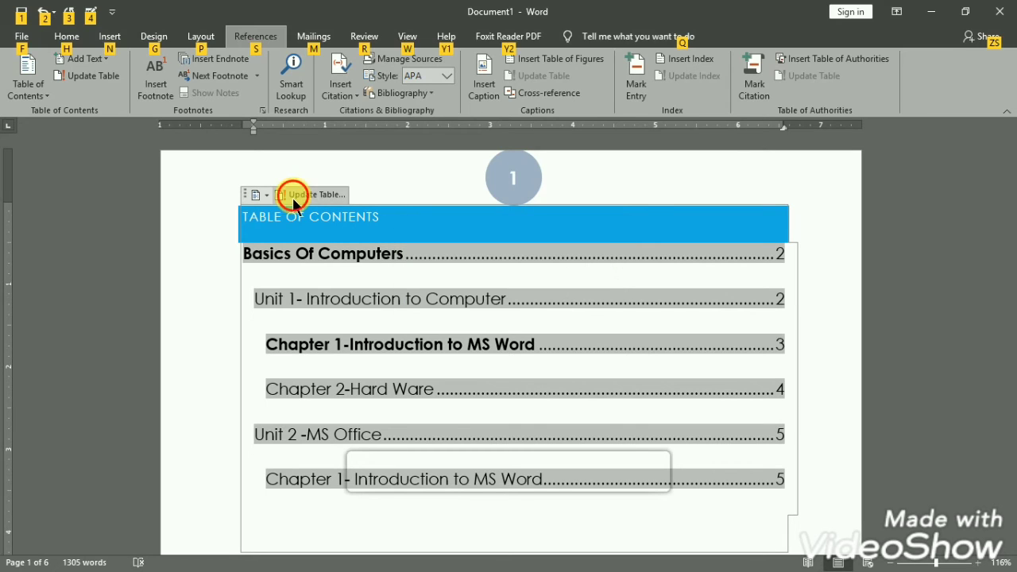
pyautogui.click(292, 197)
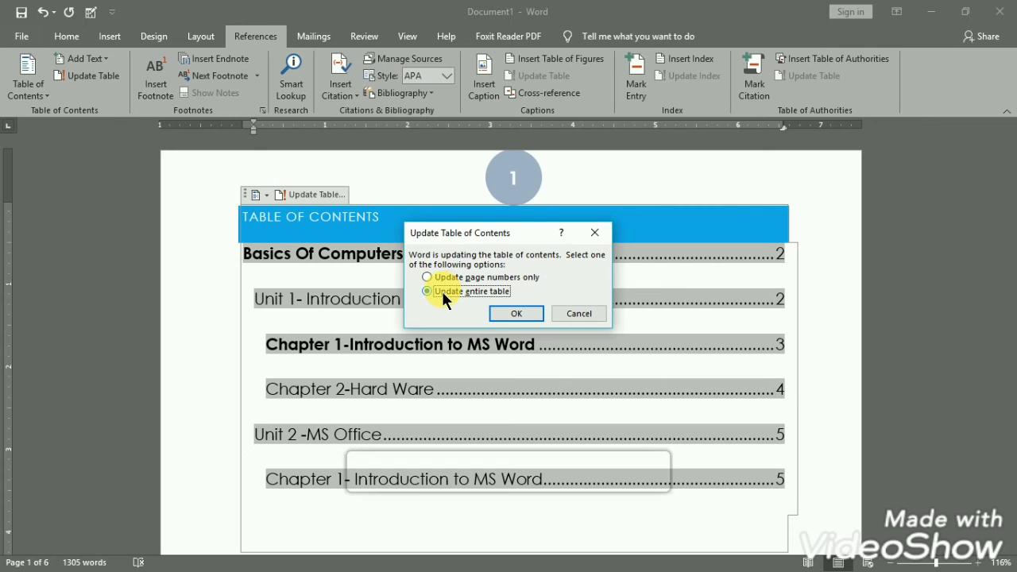
pyautogui.click(515, 313)
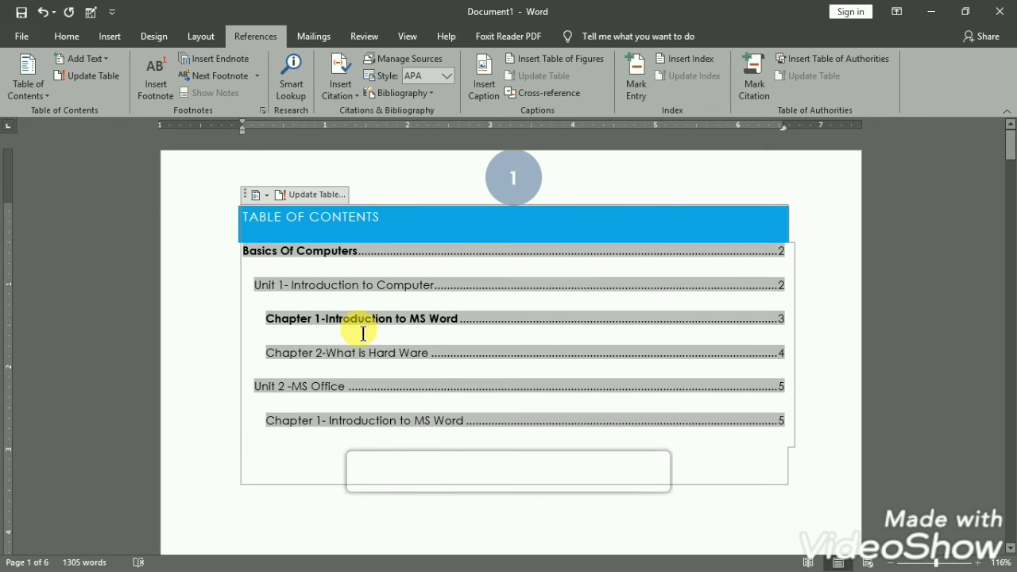
# Move the "Chapter 2-What is Hard Ware" heading from the end of page 4 to the start of page 5.
pyautogui.moveTo(340, 361); pyautogui.dragTo(419, 358)
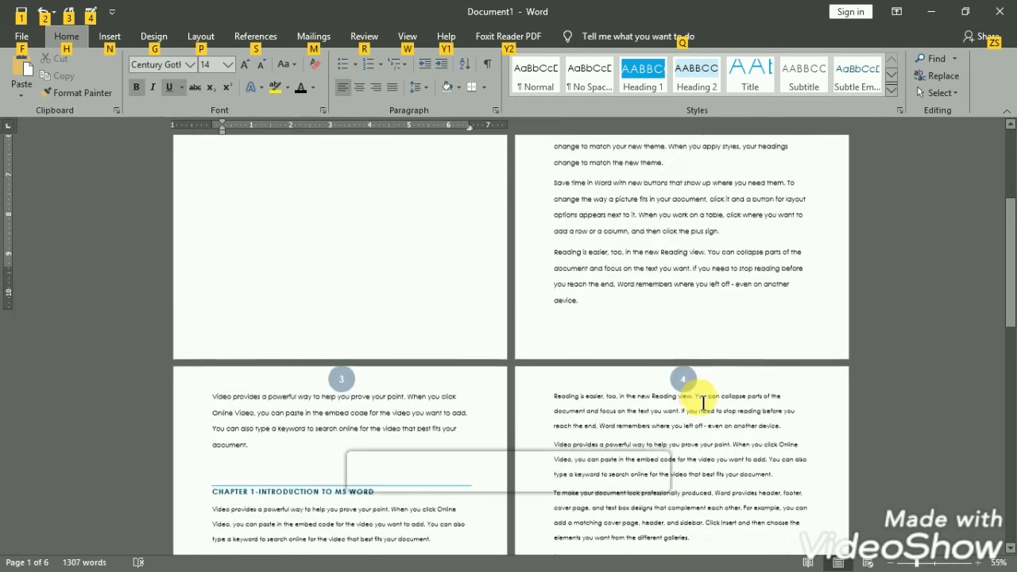
pyautogui.scroll(-6, 704, 401)
pyautogui.scroll(-2, 681, 441)
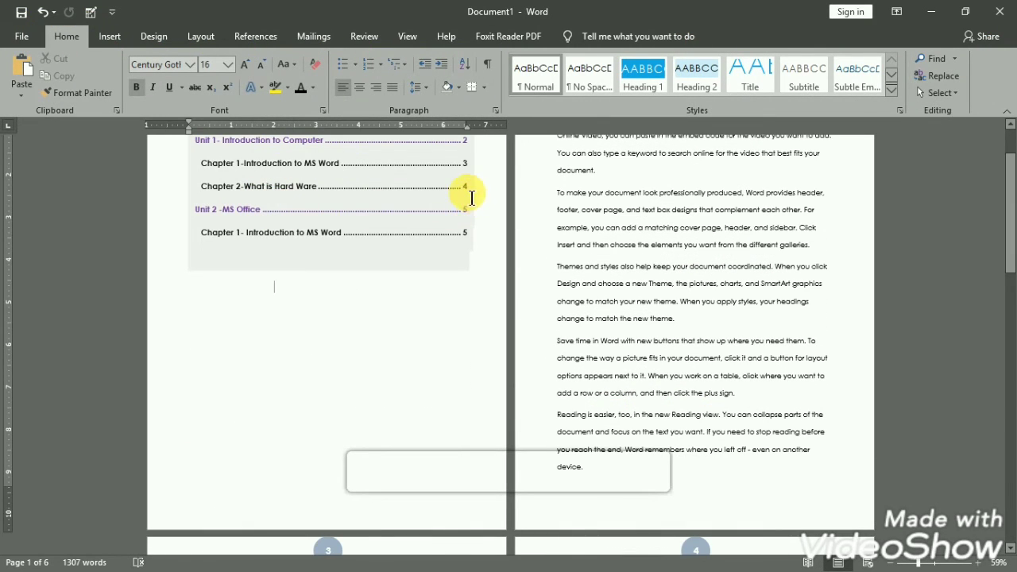
pyautogui.keyDown('ctrl'); pyautogui.click(470, 201); pyautogui.keyUp('ctrl')
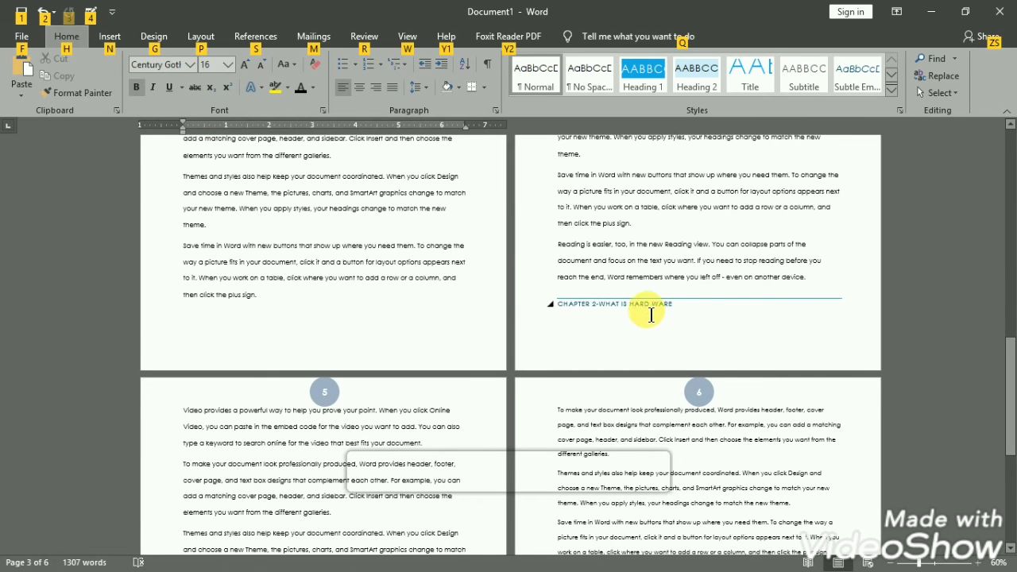
pyautogui.press('n')
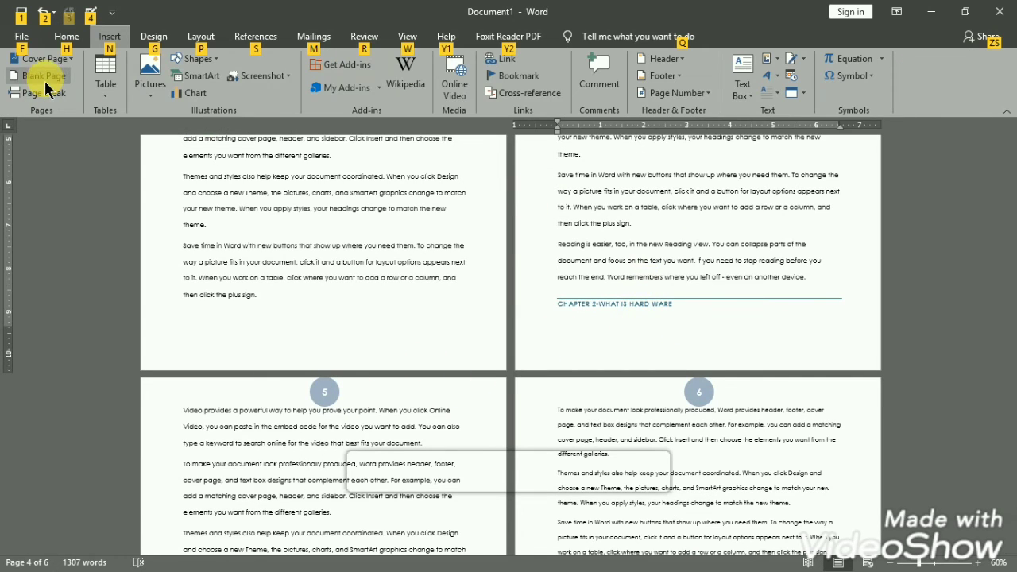
pyautogui.click(44, 78)
pyautogui.hotkey('ctrl', 'z')
pyautogui.press('alt')
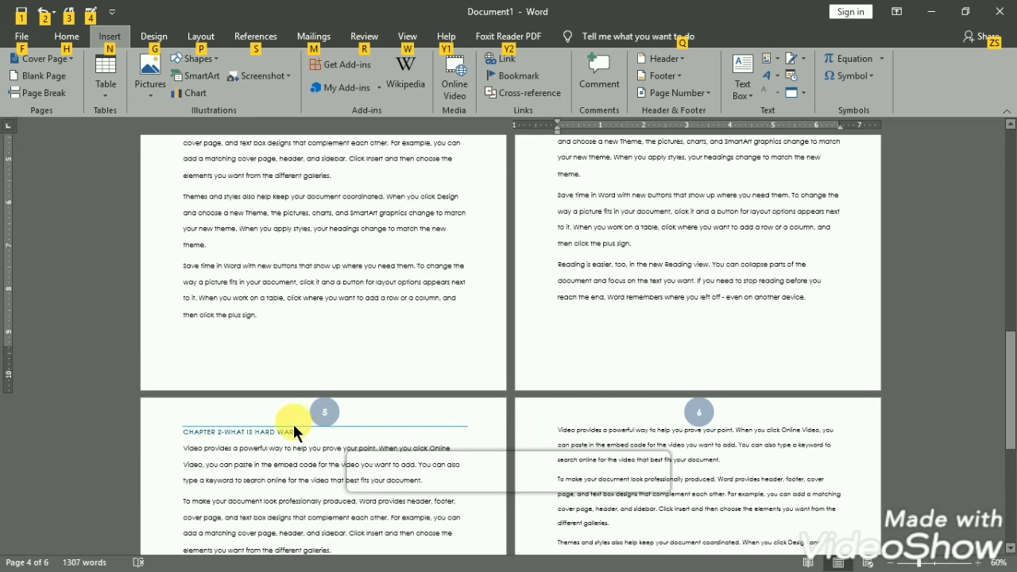
pyautogui.scroll(-4, 236, 447)
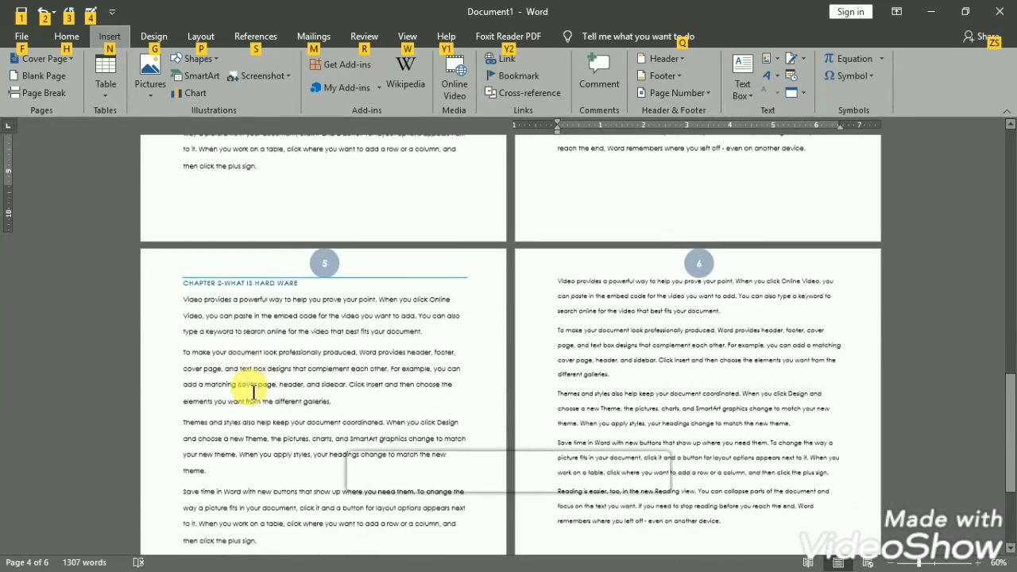
pyautogui.keyDown('ctrl'); pyautogui.scroll(7, 238, 278); pyautogui.keyUp('ctrl')
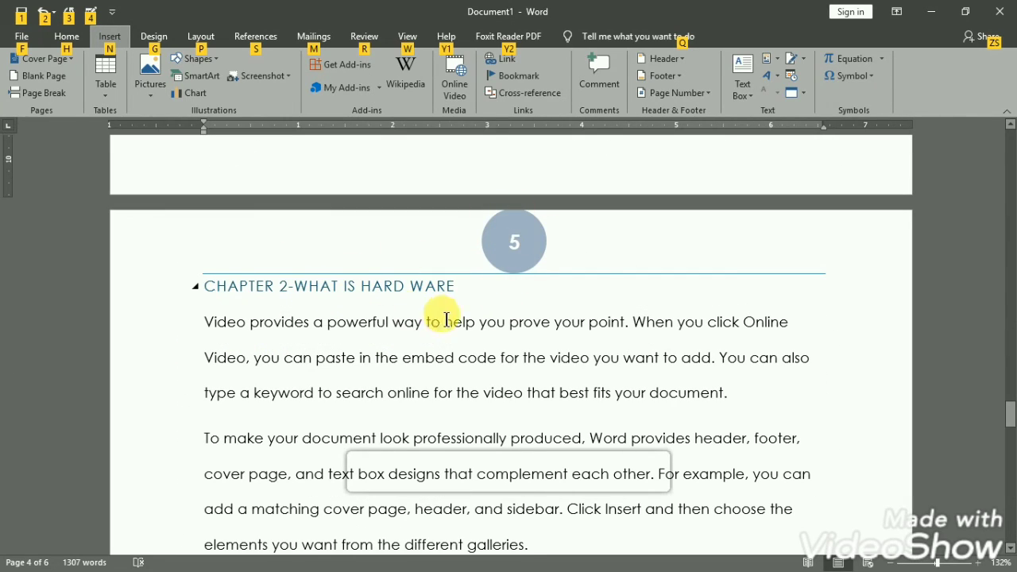
# Return to the table of contents on page 1 and update its page numbers only.
pyautogui.hotkey('ctrl', 'Home')
pyautogui.press('alt')
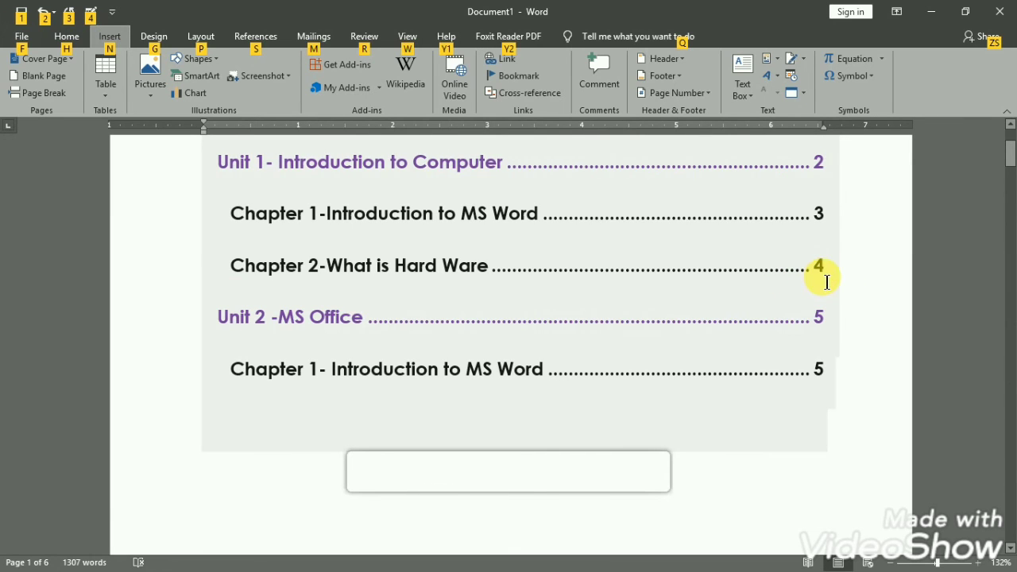
pyautogui.press('alt')
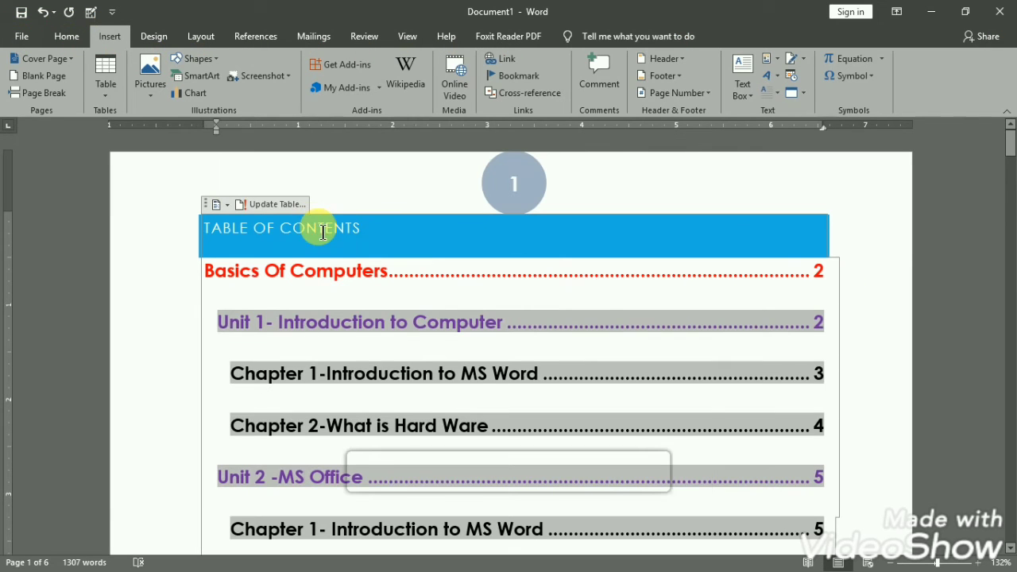
pyautogui.press('alt')
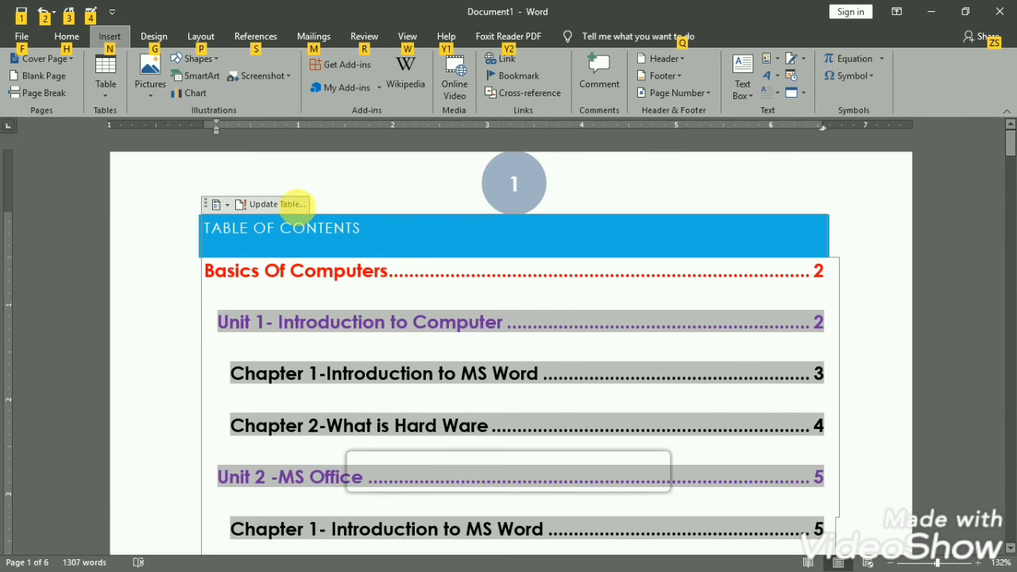
pyautogui.click(278, 204)
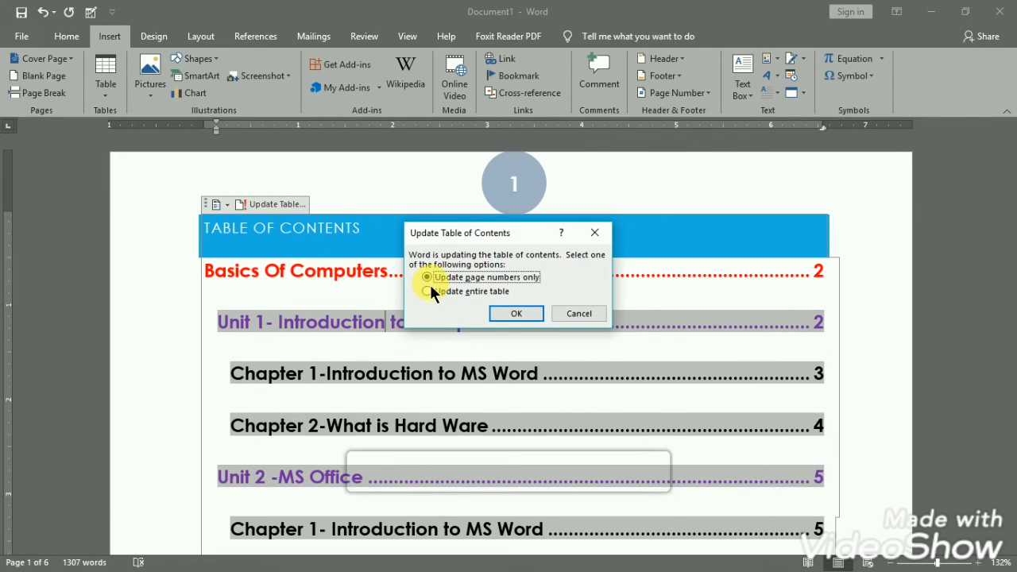
pyautogui.click(516, 313)
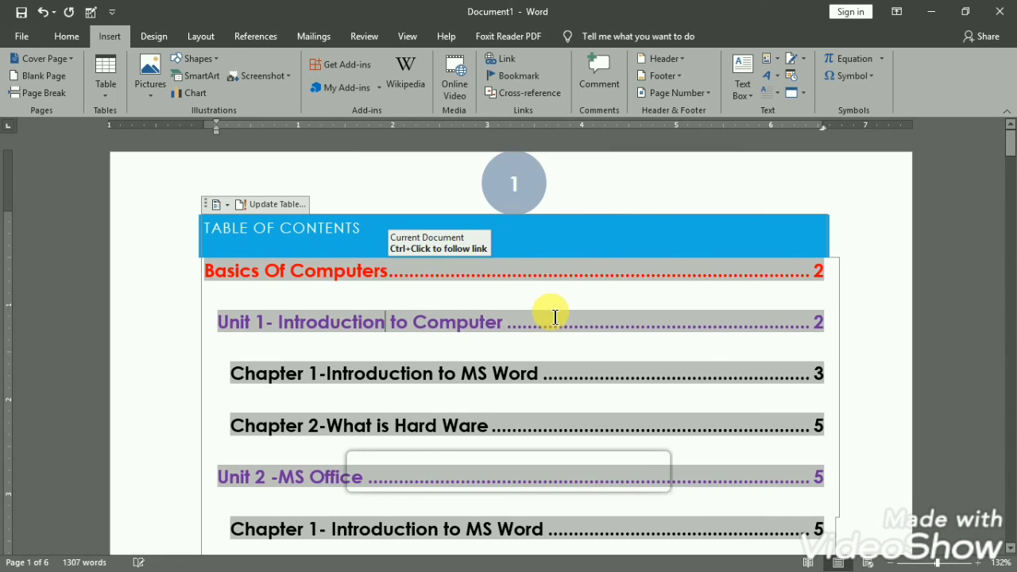
pyautogui.scroll(-3, 577, 368)
pyautogui.scroll(1, 677, 327)
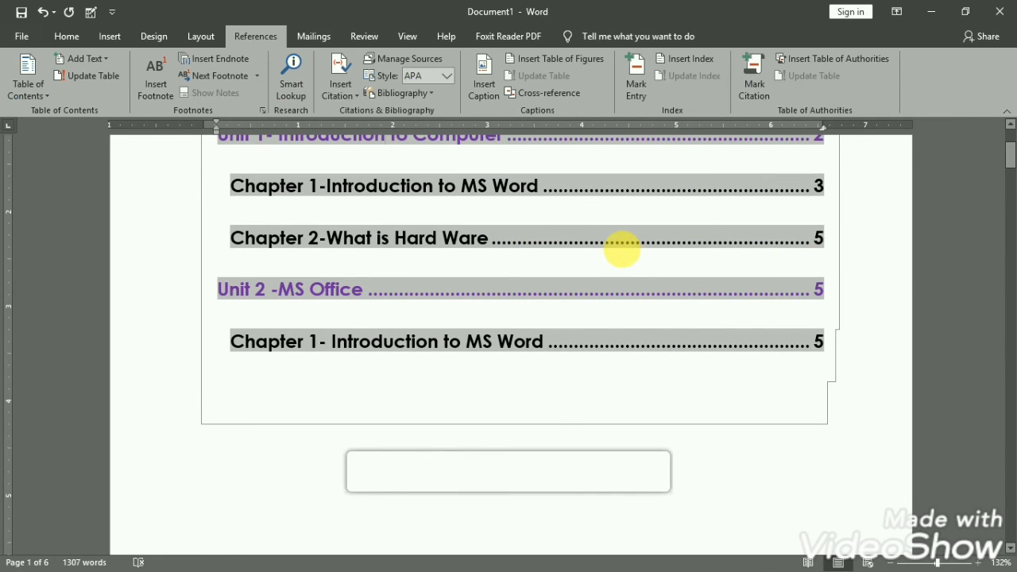
# Replace the table of contents with a custom one showing 8 levels, and check the levels offered for adding text.
pyautogui.press('alt')
pyautogui.press('alt')
pyautogui.click(89, 60)
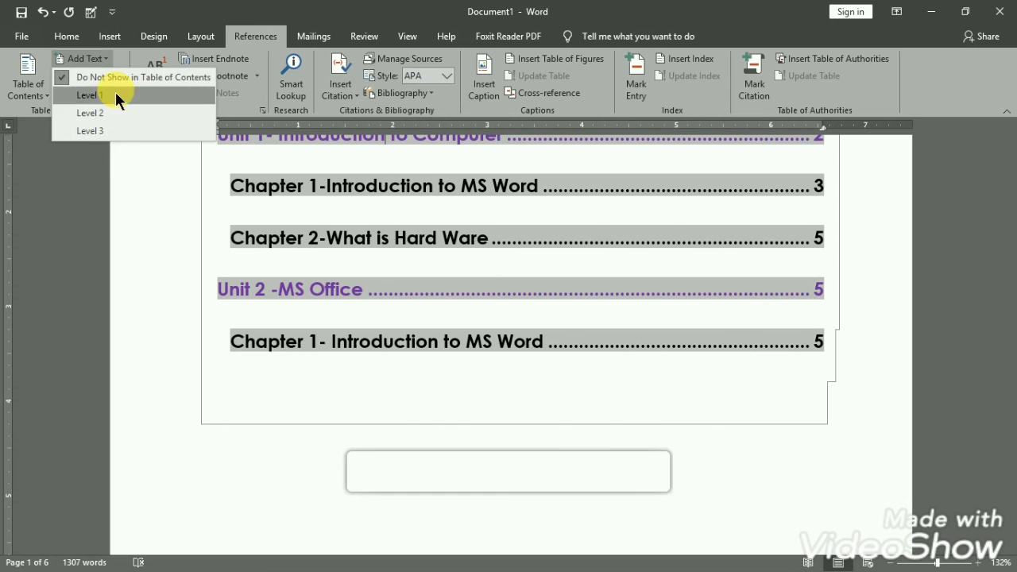
pyautogui.click(28, 95)
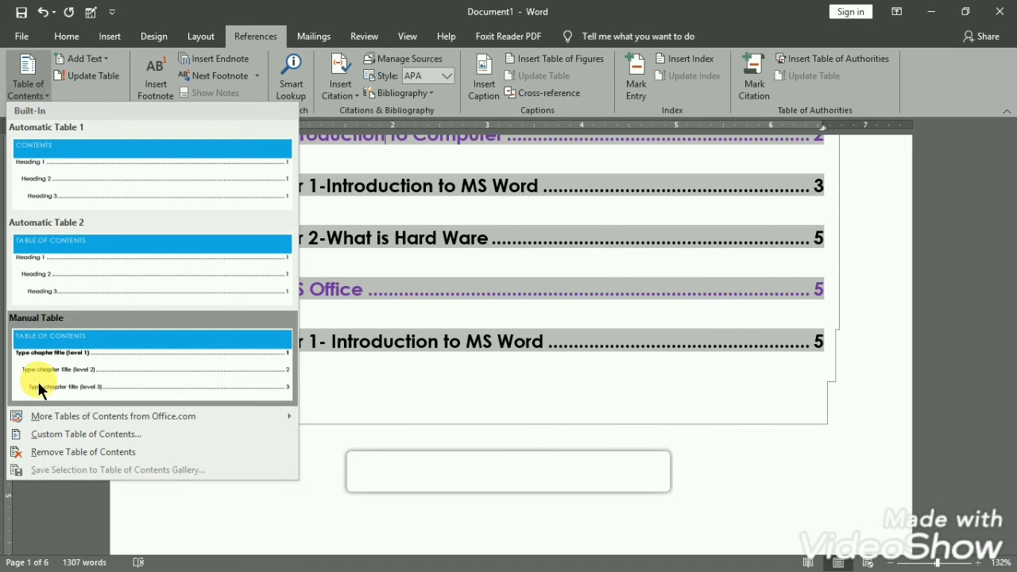
pyautogui.click(50, 434)
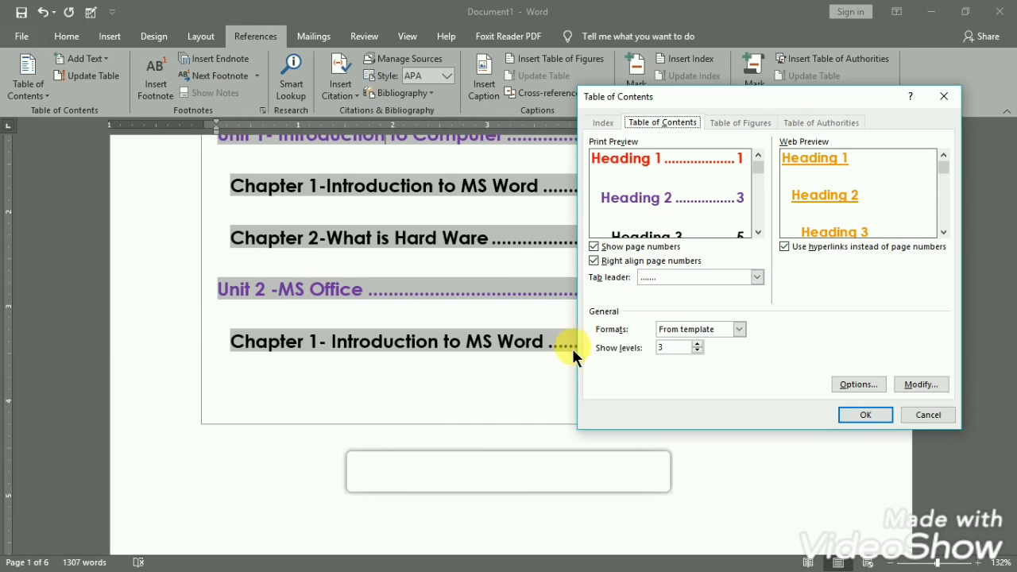
pyautogui.click(696, 344)
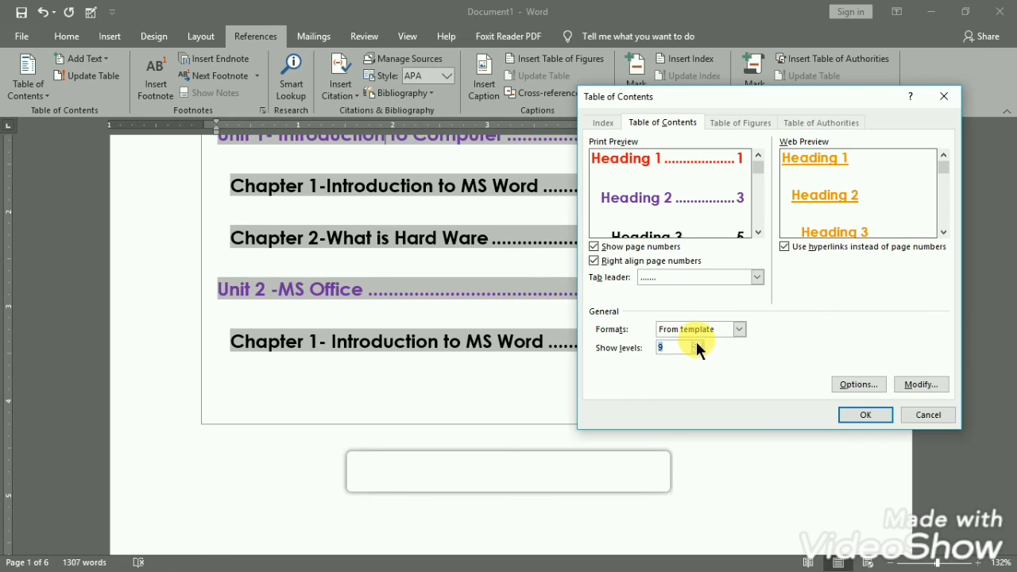
pyautogui.click(695, 348)
pyautogui.click(852, 415)
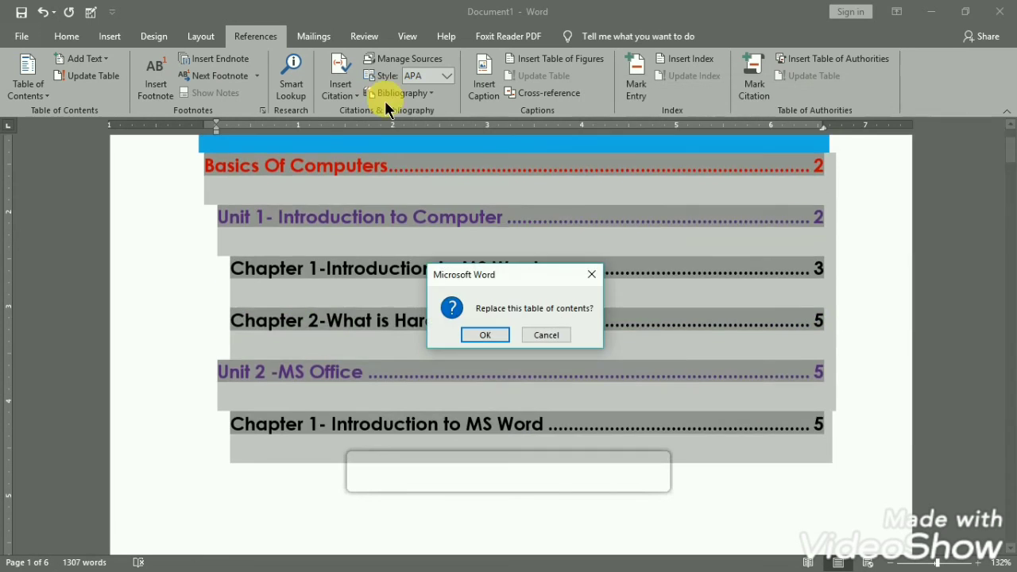
pyautogui.click(484, 334)
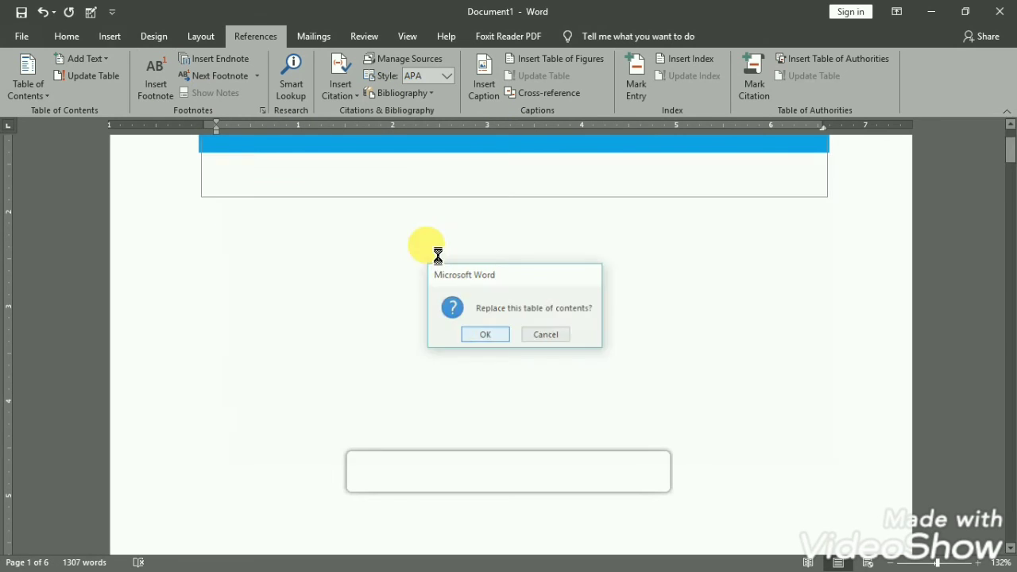
pyautogui.click(79, 58)
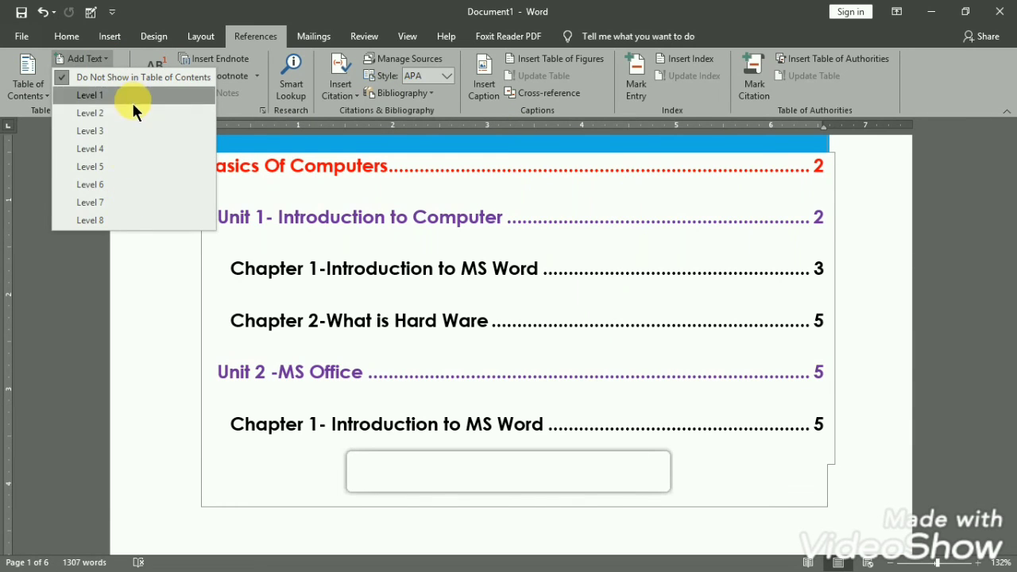
pyautogui.click(264, 286)
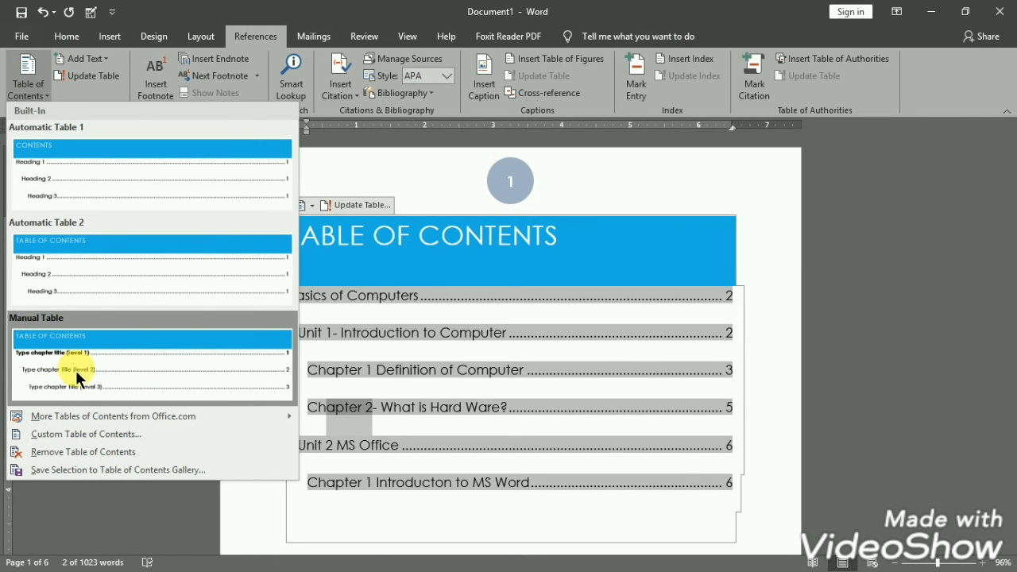
# Insert a manual table of contents and replace its first level 1 title with filler text and "Basics of Co".
pyautogui.click(81, 365)
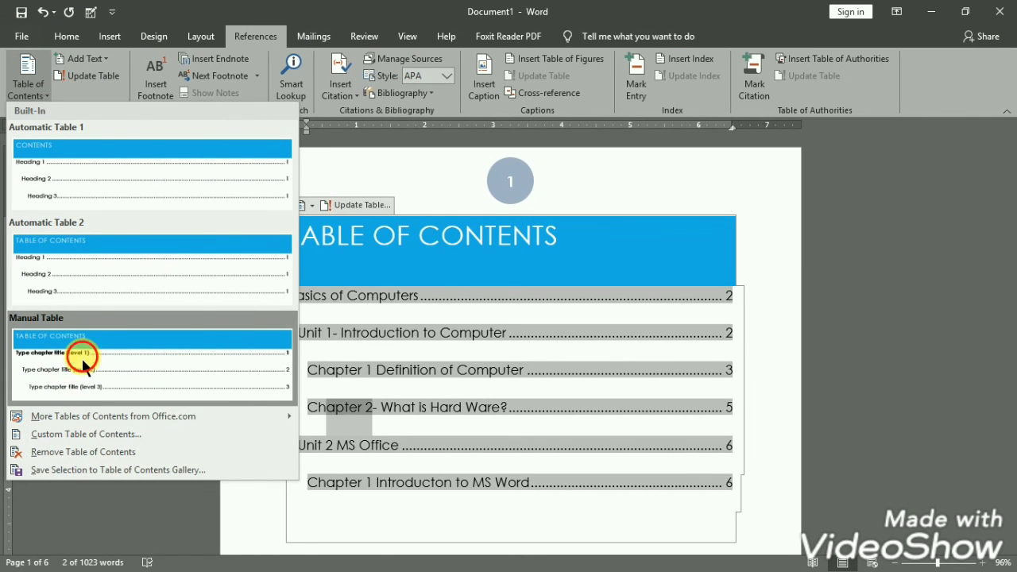
pyautogui.moveTo(302, 263); pyautogui.dragTo(390, 265)
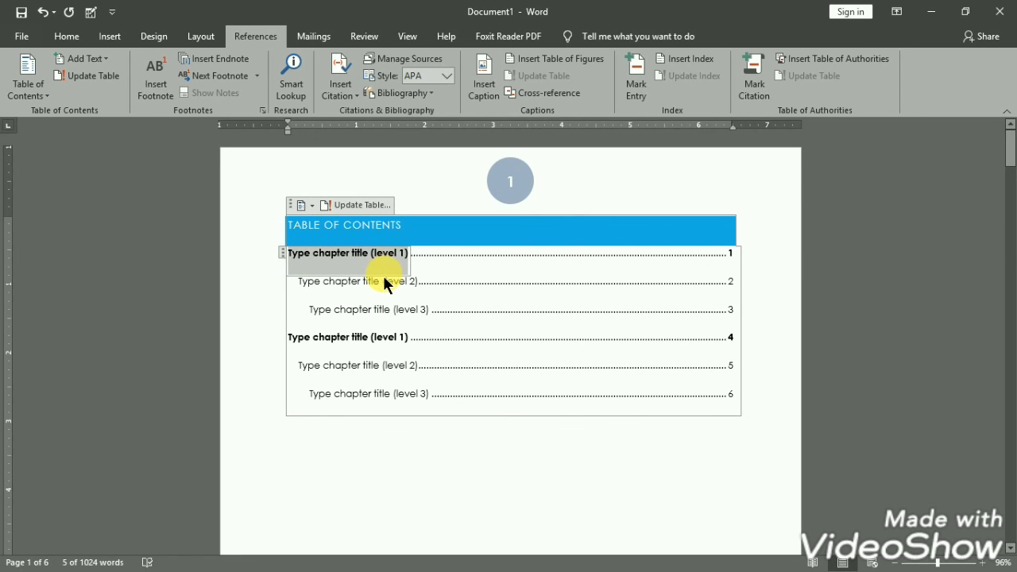
pyautogui.write('idhgidufdhdkgjhrjk')
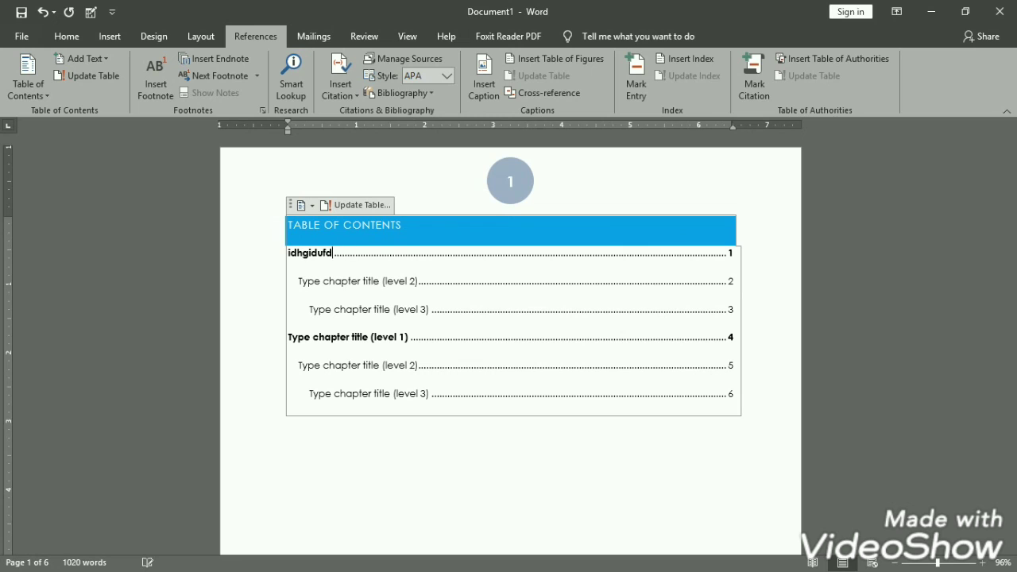
pyautogui.write('Basics of Co')
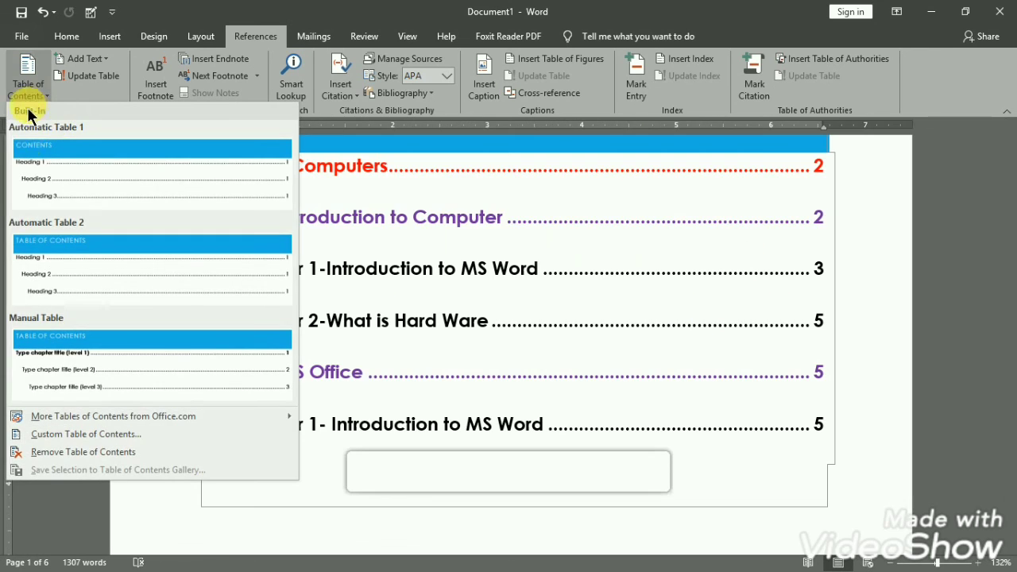
# Remove the table of contents from page 1.
pyautogui.click(90, 452)
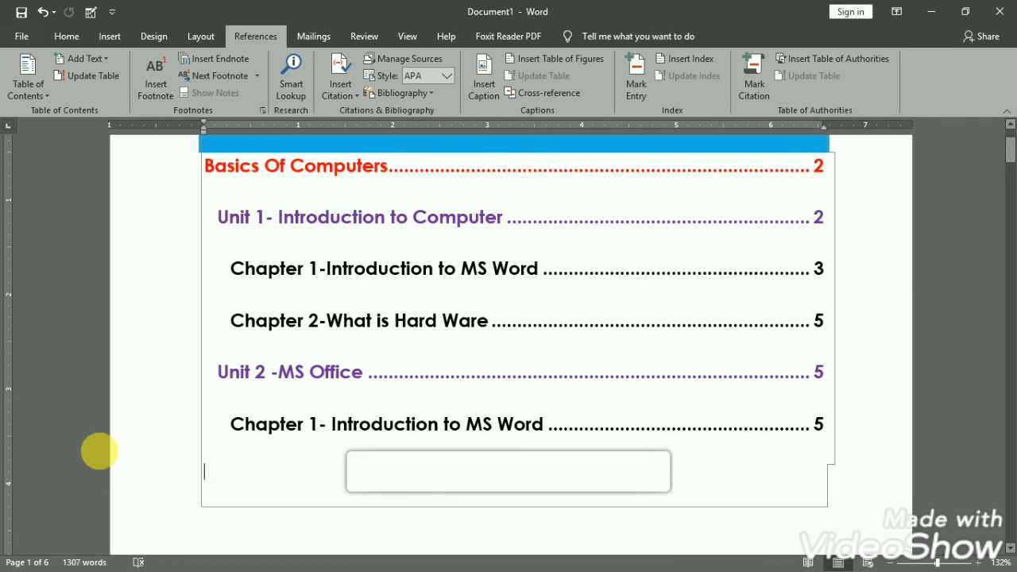
pyautogui.moveTo(957, 564); pyautogui.dragTo(920, 563)
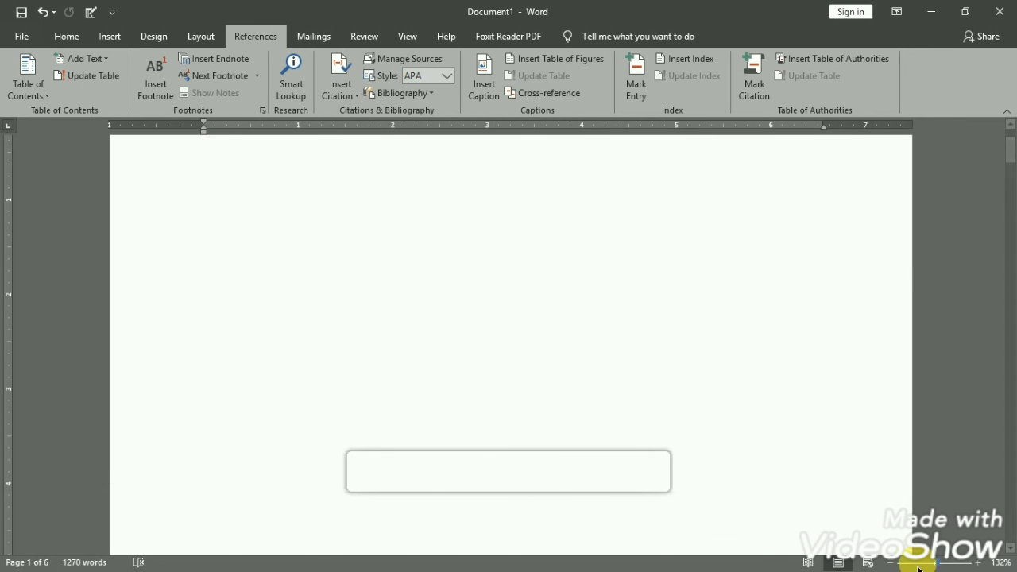